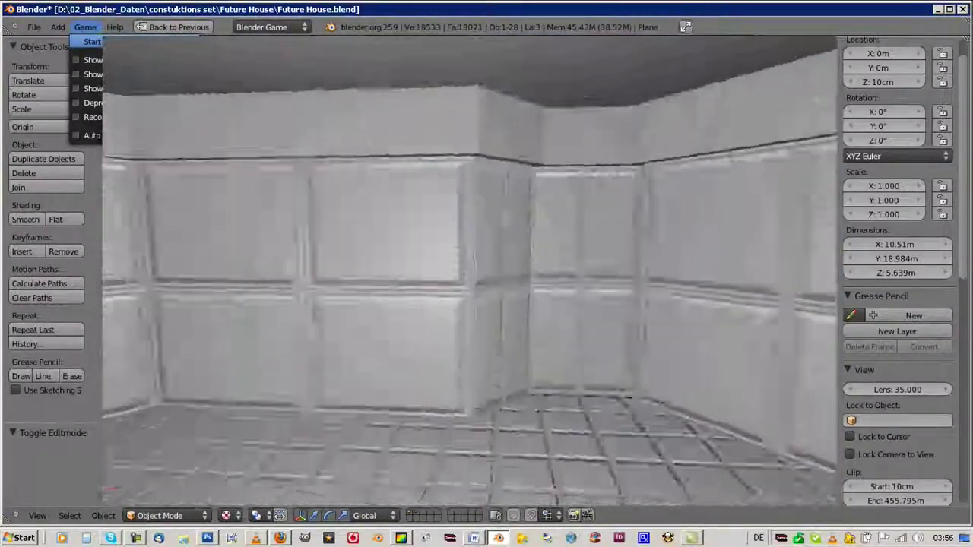
- Enter Edit Mode on the house, orbit out to its exterior, and bring up the game engine options
key(Tab)
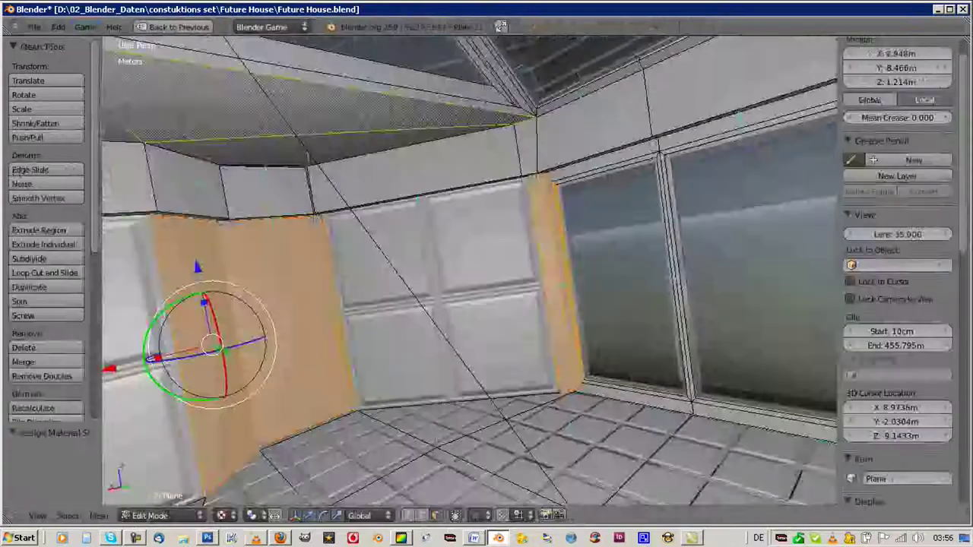
middle_drag(469, 274, 469, 228)
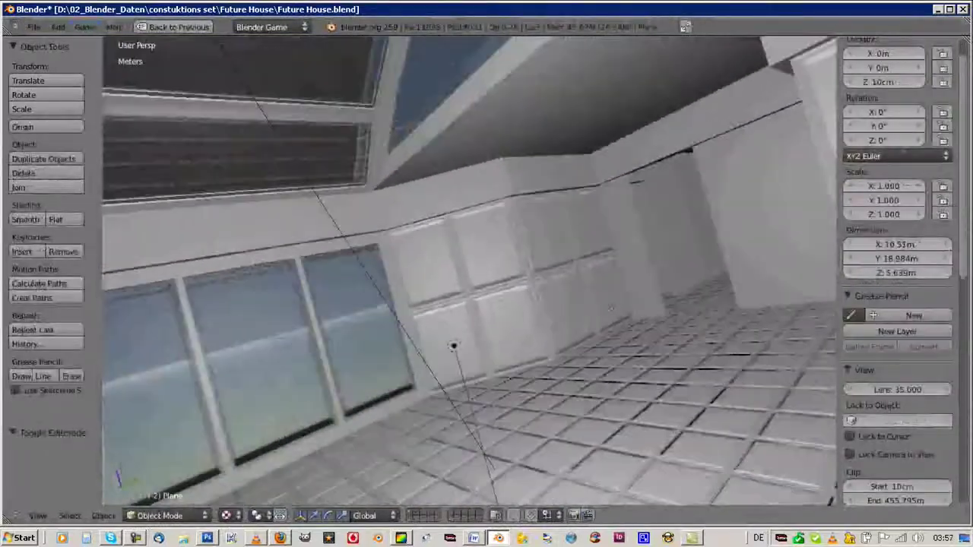
click(85, 27)
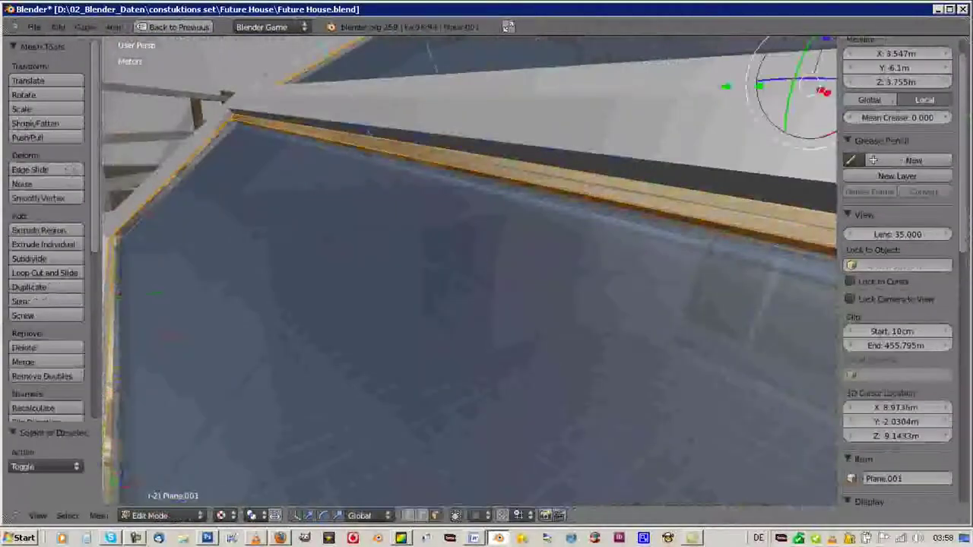
- Open the window texture image in the UV/Image editor and zoom in on it
key(ctrl+Up)
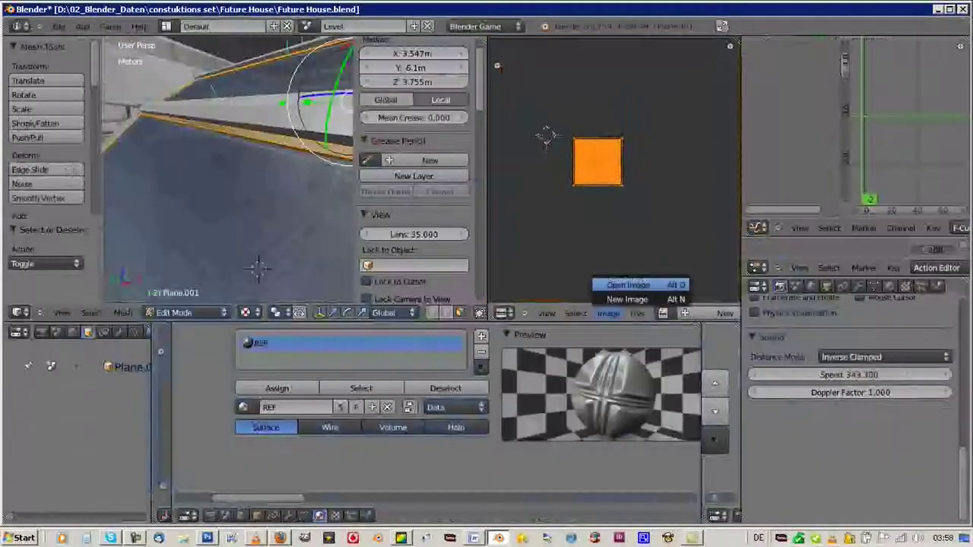
click(628, 284)
double_click(221, 95)
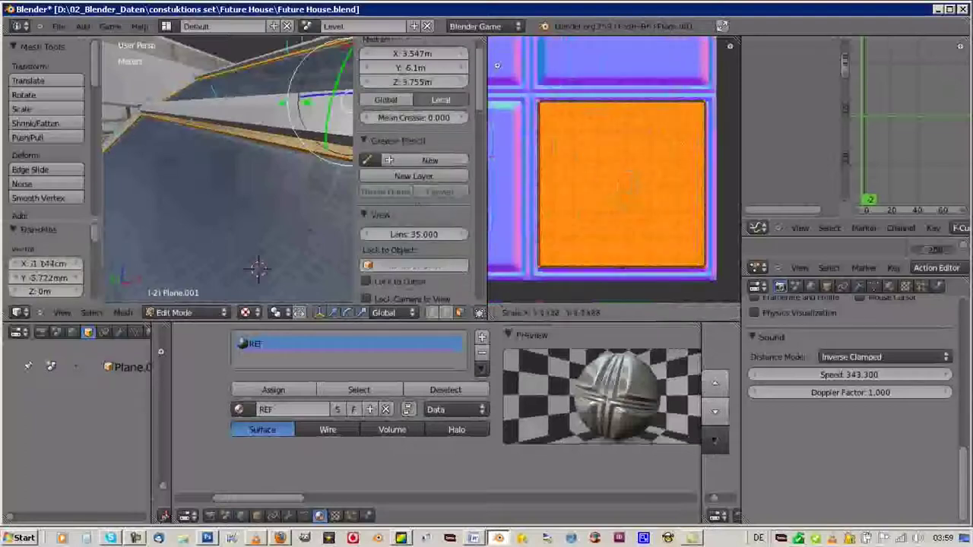
key(ctrl+Up)
scroll(542, 396, up, 2)
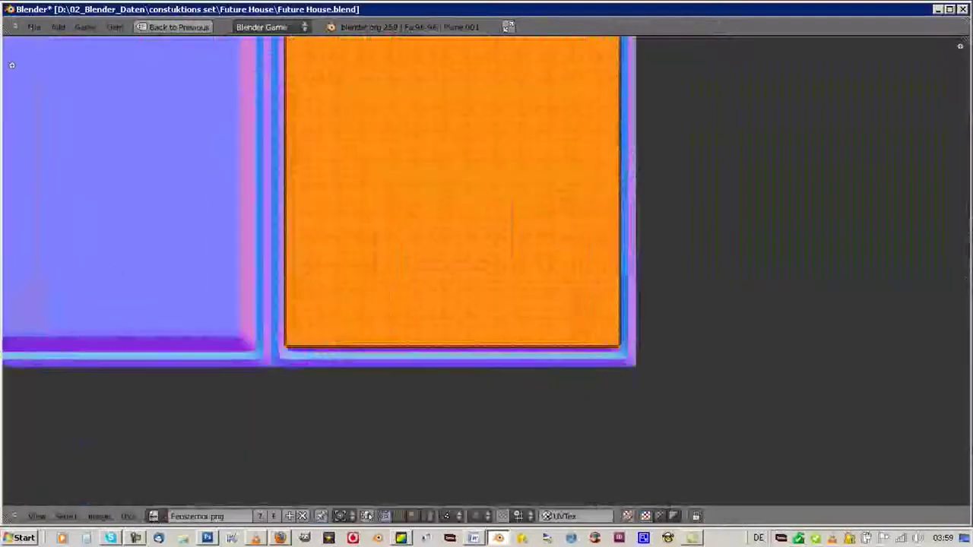
scroll(456, 228, up, 1)
key(ctrl+Up)
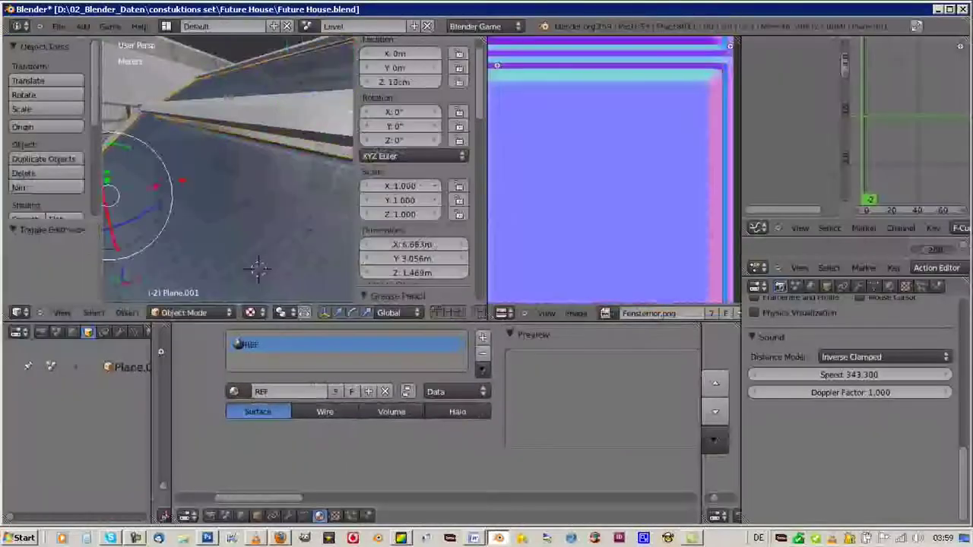
- Frame the window, select all its faces in Edit Mode, and load the texture onto them
key(ctrl+Up)
key(KP_Decimal)
key(Tab)
key(a)
key(ctrl+Up)
click(628, 285)
double_click(220, 162)
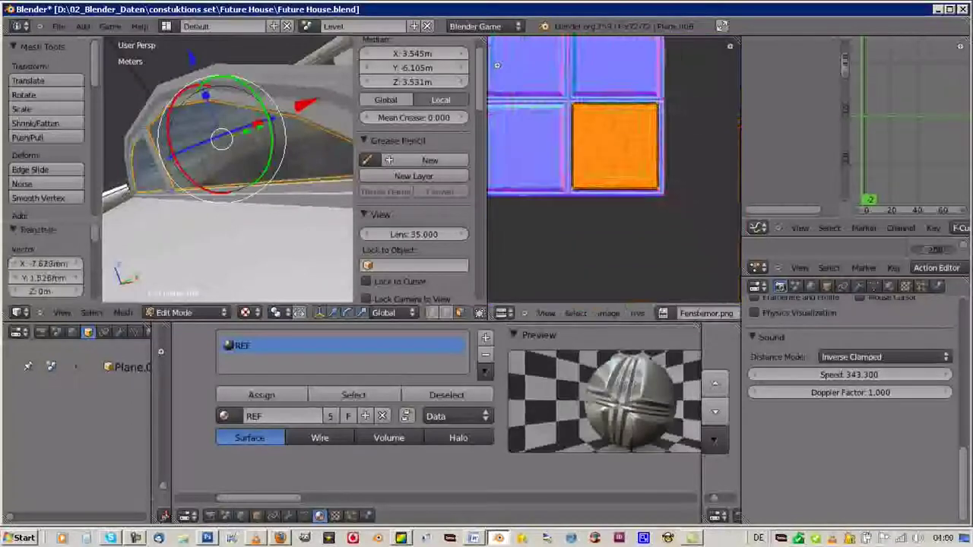
- Test-walk the house in the game engine, then return to editing the mesh at the ceiling beam
key(Tab)
key(ctrl+Up)
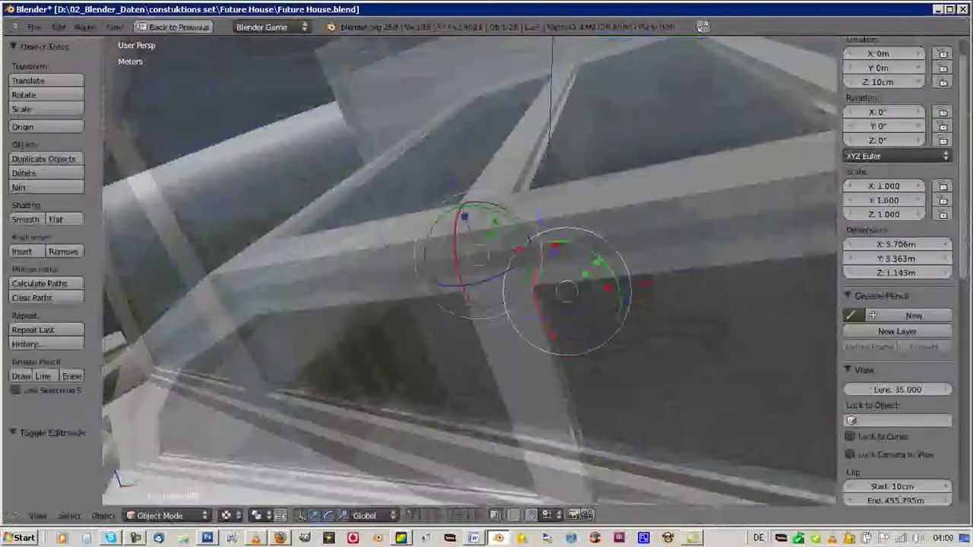
scroll(471, 273, down, 3)
scroll(472, 273, down, 2)
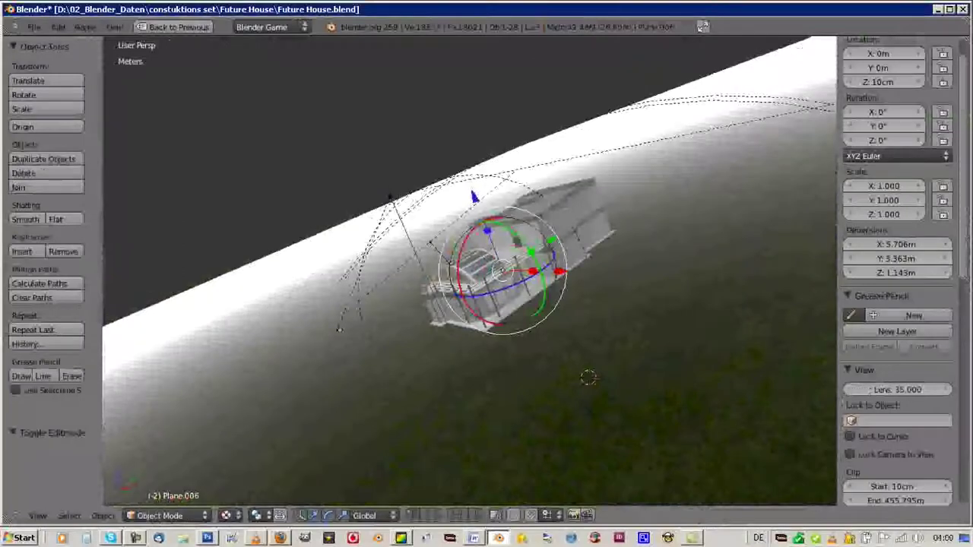
key(p)
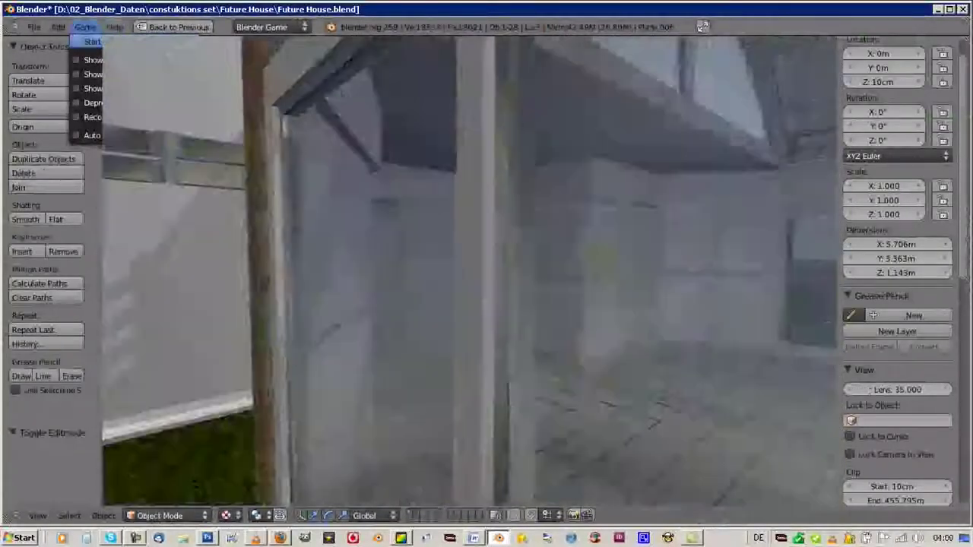
key(Escape)
key(Tab)
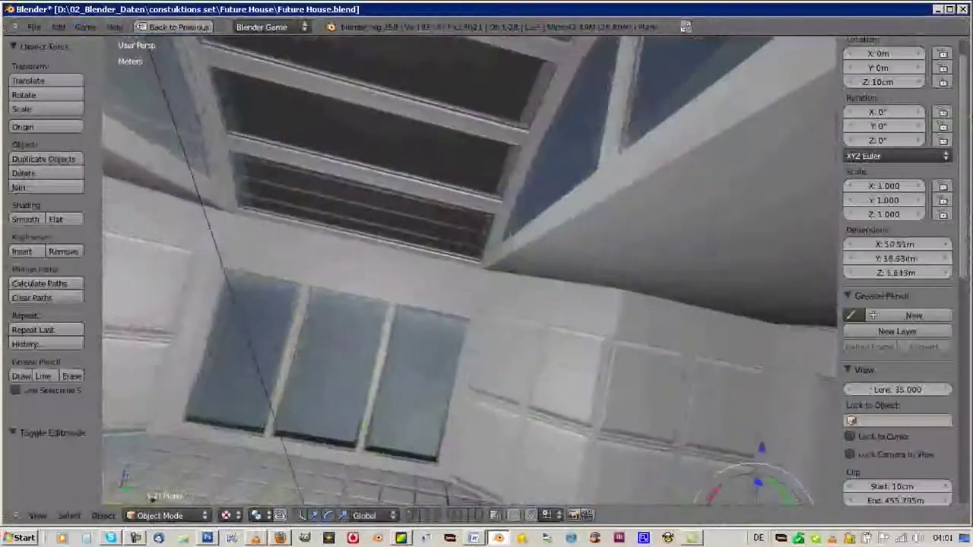
mouse_move(416, 396)
middle_down()
mouse_move(426, 365)
mouse_move(471, 311)
middle_up()
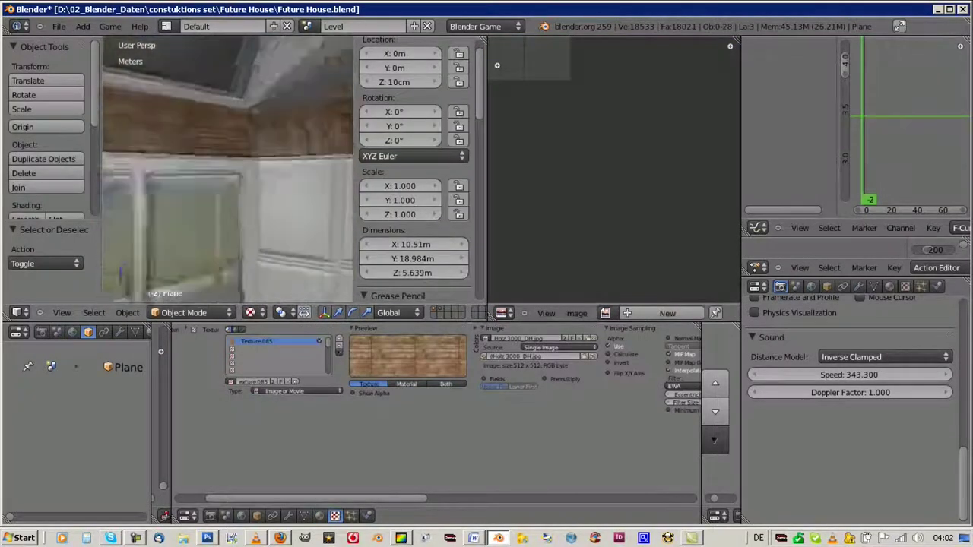
- Repack the beam's UVs with Lightmap Pack and return to Object Mode
key(Tab)
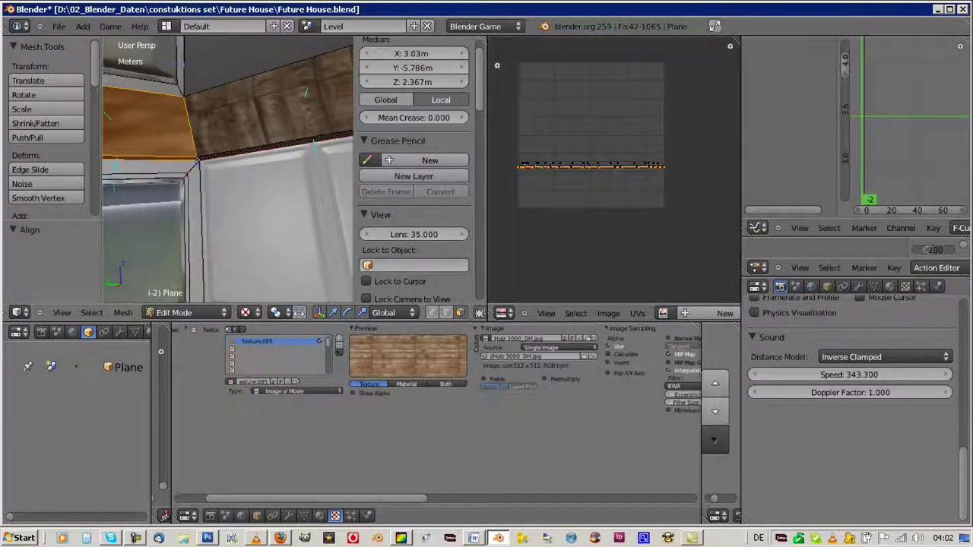
key(Tab)
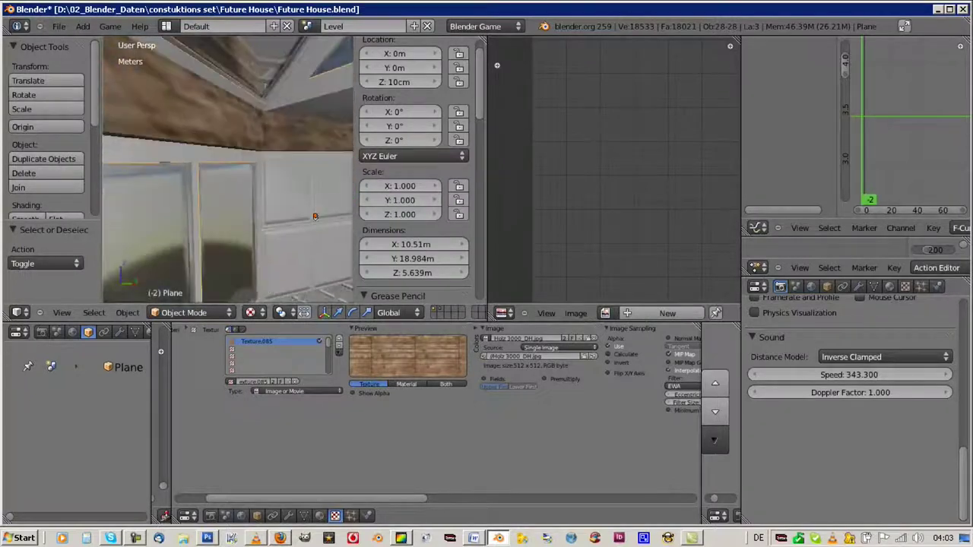
key(Tab)
key(u)
click(206, 78)
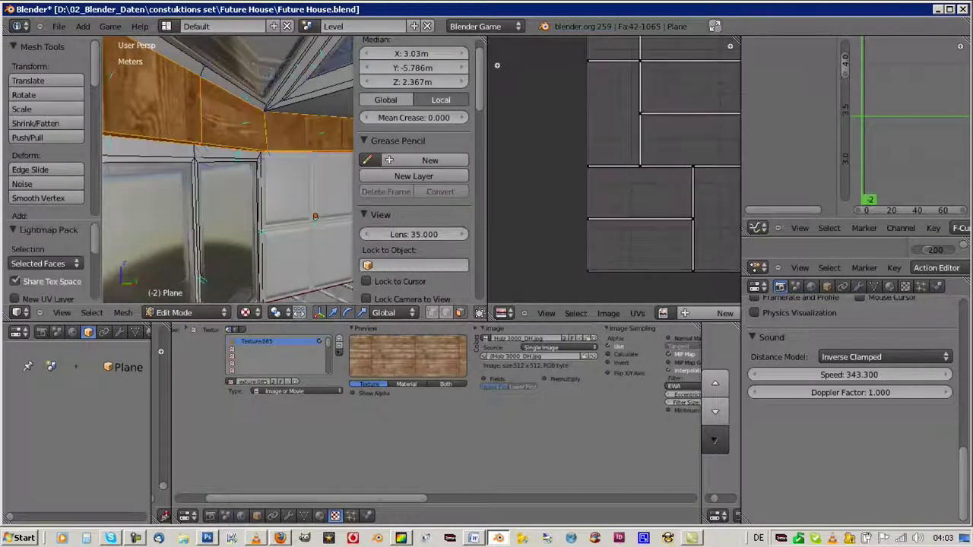
key(Tab)
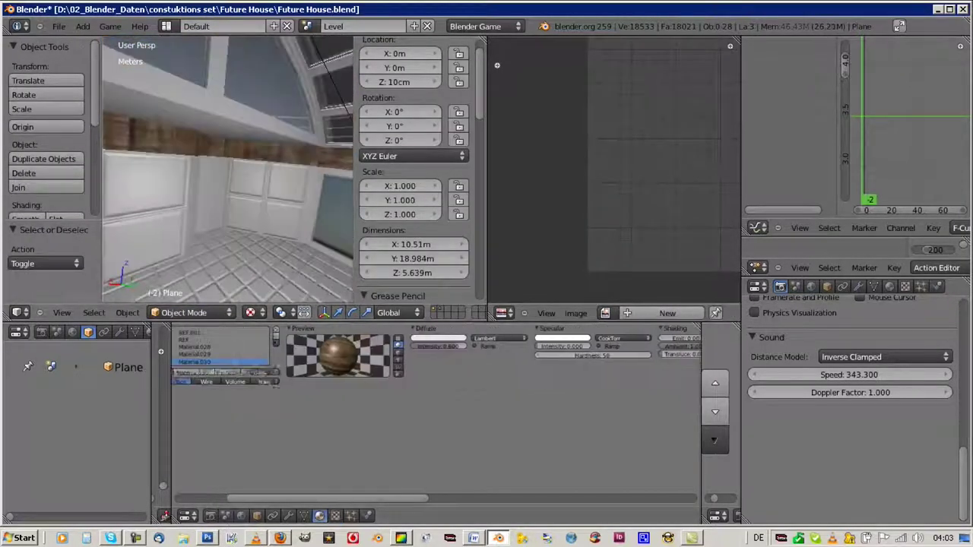
- Select all the beam faces along the ceiling and unwrap them
key(ctrl+Up)
mouse_move(456, 266)
middle_down()
mouse_move(486, 228)
mouse_move(380, 228)
middle_up()
key(Tab)
key(a)
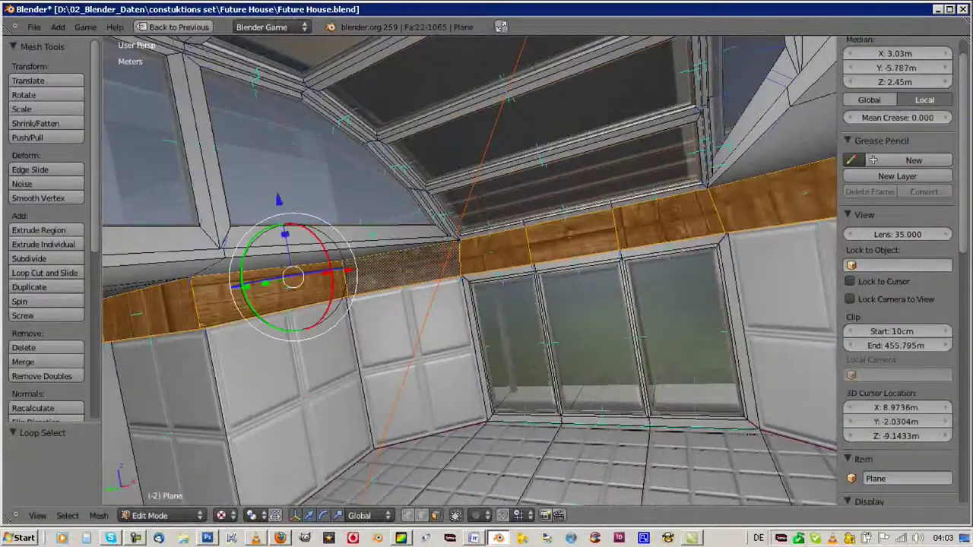
key(ctrl+Up)
key(u)
click(115, 156)
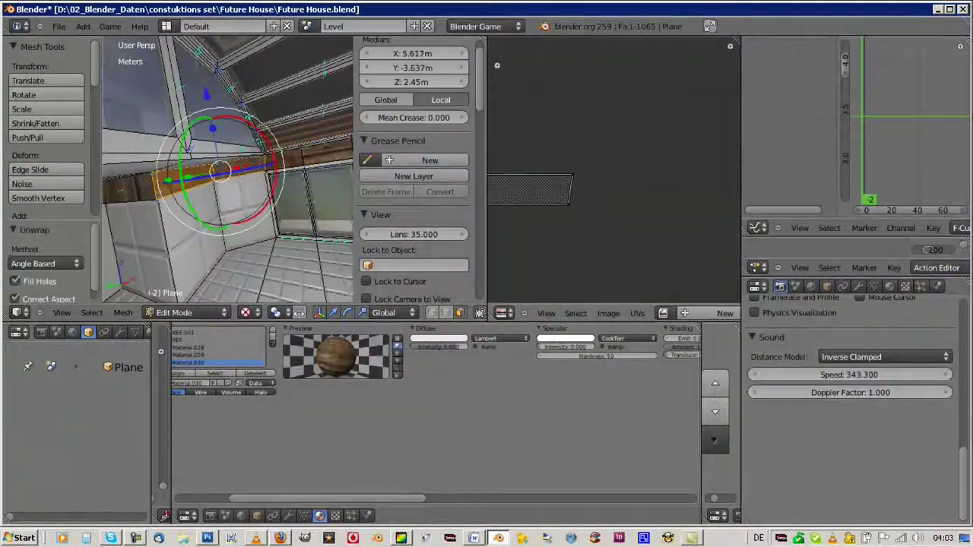
- Unwrap the beam sections on the other walls and bring up the UV align options
middle_drag(228, 190, 228, 152)
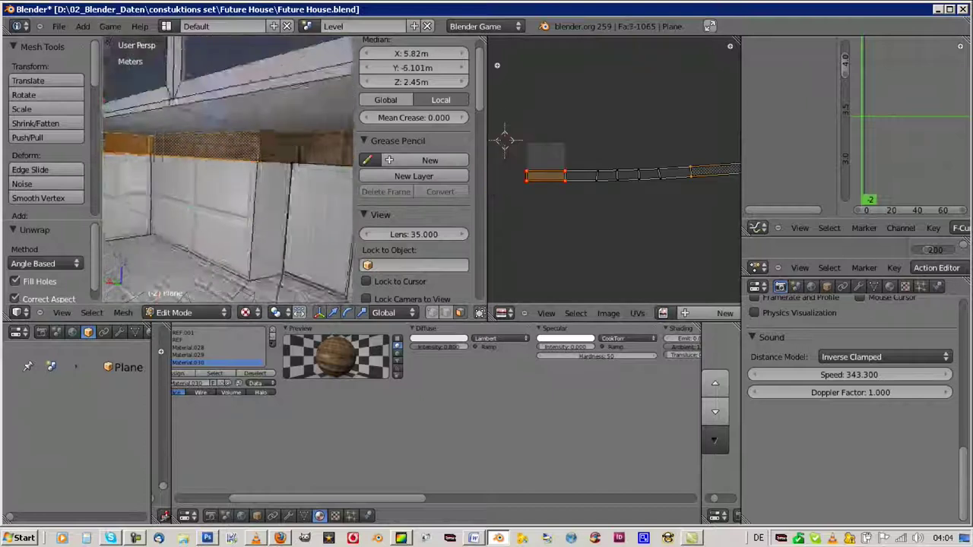
middle_drag(228, 190, 228, 152)
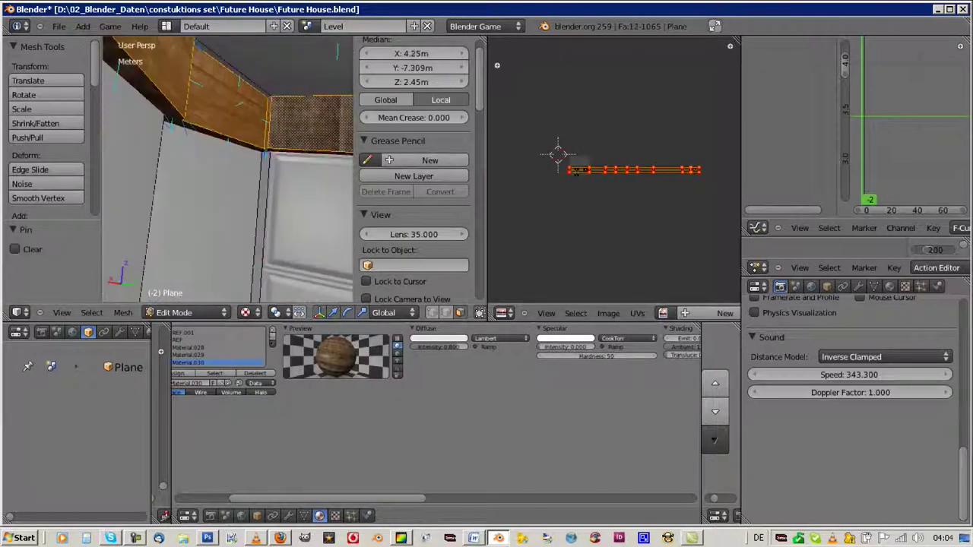
key(u)
middle_drag(228, 190, 244, 175)
right_click(212, 164)
key(u)
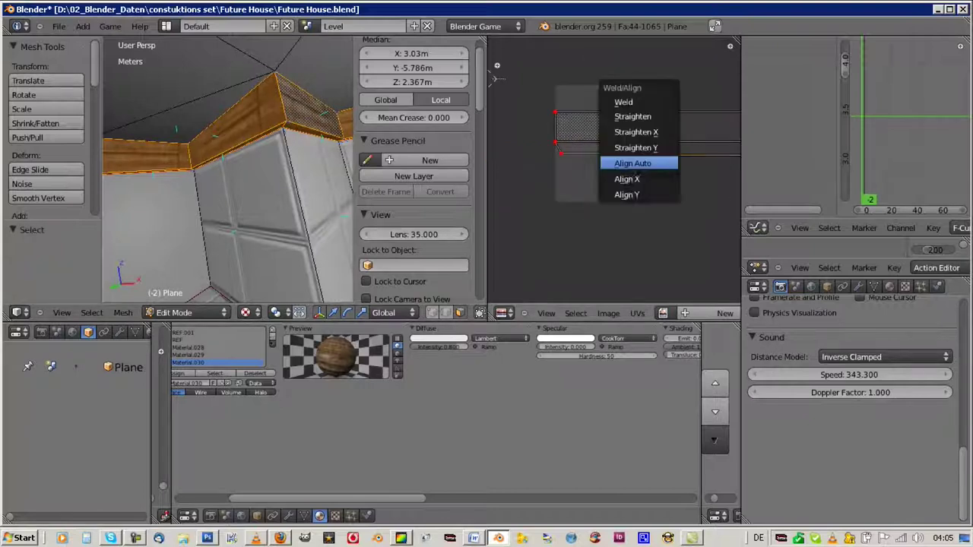
key(w)
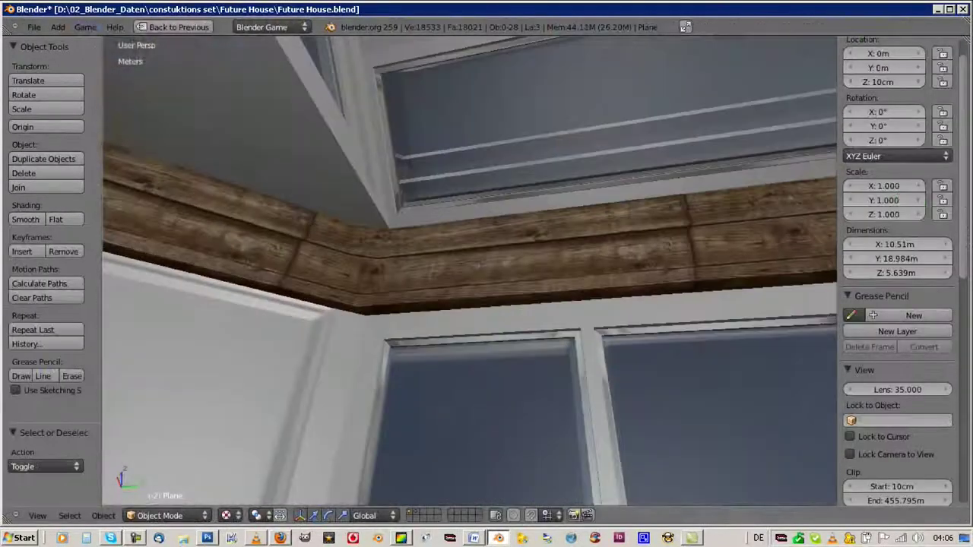
- Run the game engine to check the beam, then add a new 2 m plane beside the house
click(86, 26)
click(92, 41)
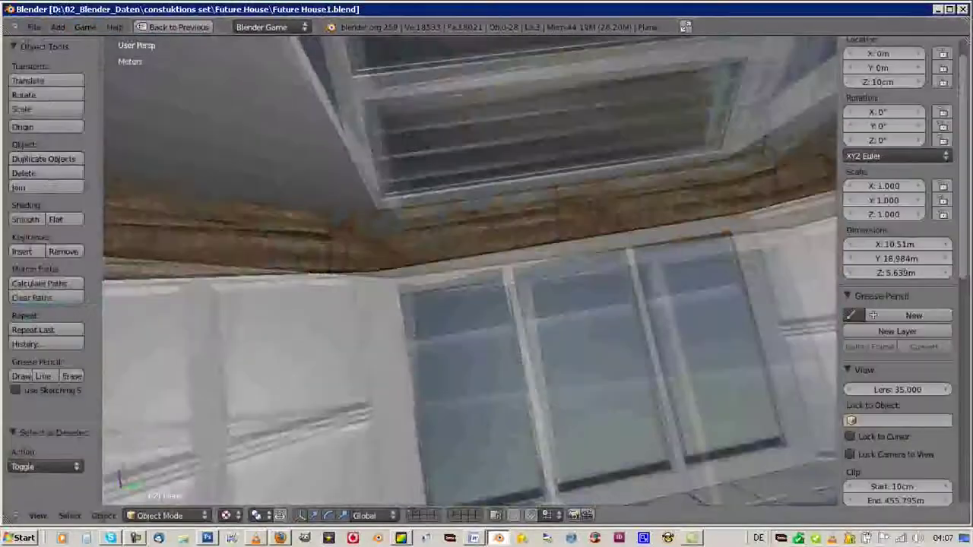
mouse_move(486, 273)
middle_down()
mouse_move(764, 237)
mouse_move(660, 249)
middle_up()
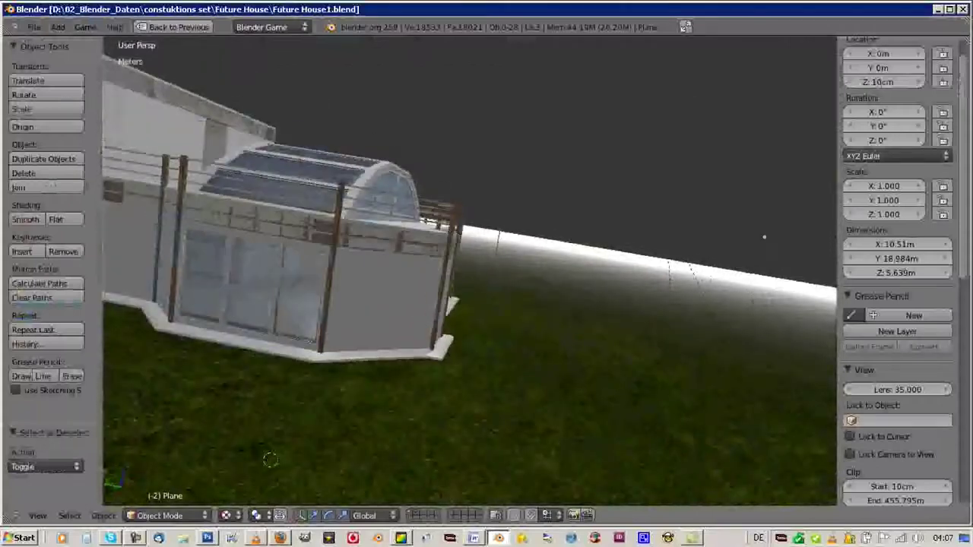
click(729, 270)
mouse_move(729, 270)
middle_down()
mouse_move(532, 228)
mouse_move(414, 61)
middle_up()
- Switch to solid shading, create a new blank image for the plane, and return to its modifiers
key(alt+z)
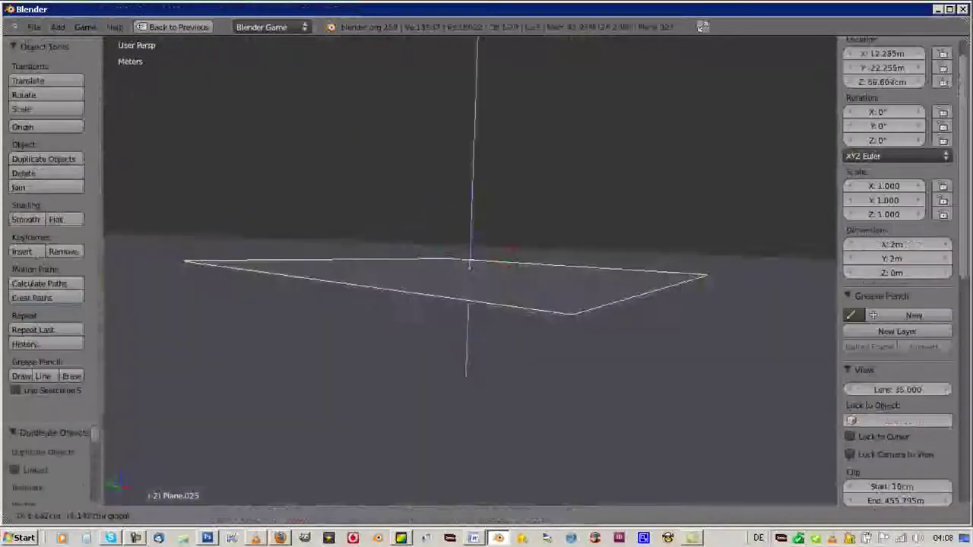
key(Tab)
key(w)
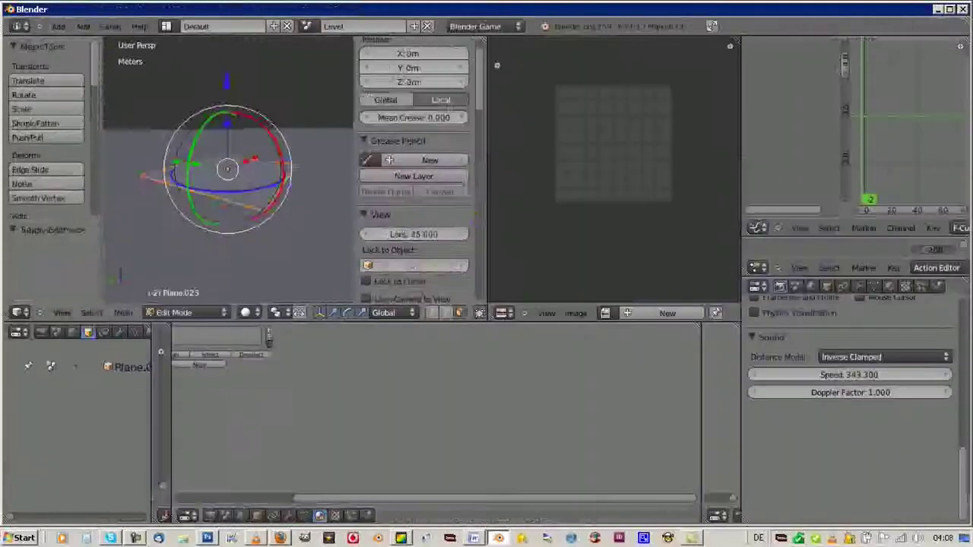
click(724, 313)
click(614, 422)
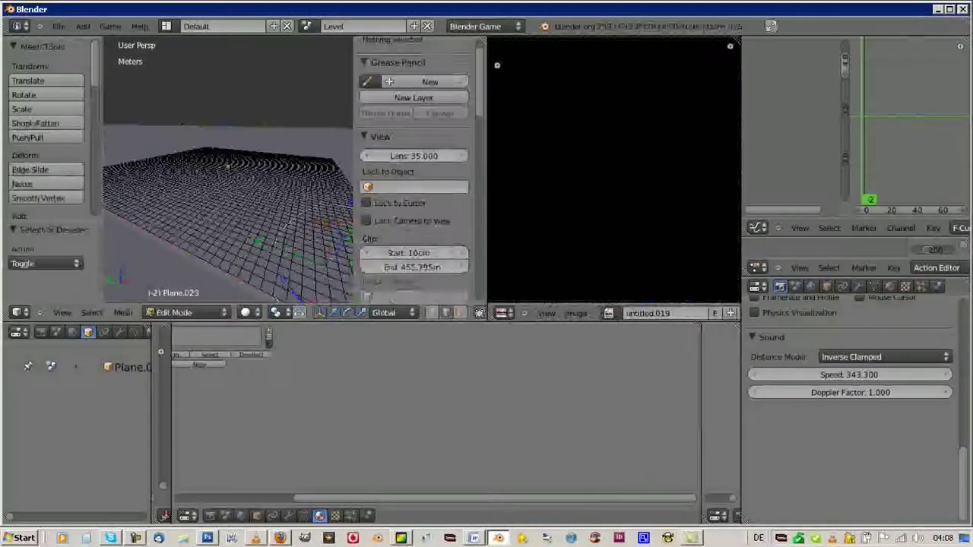
key(Tab)
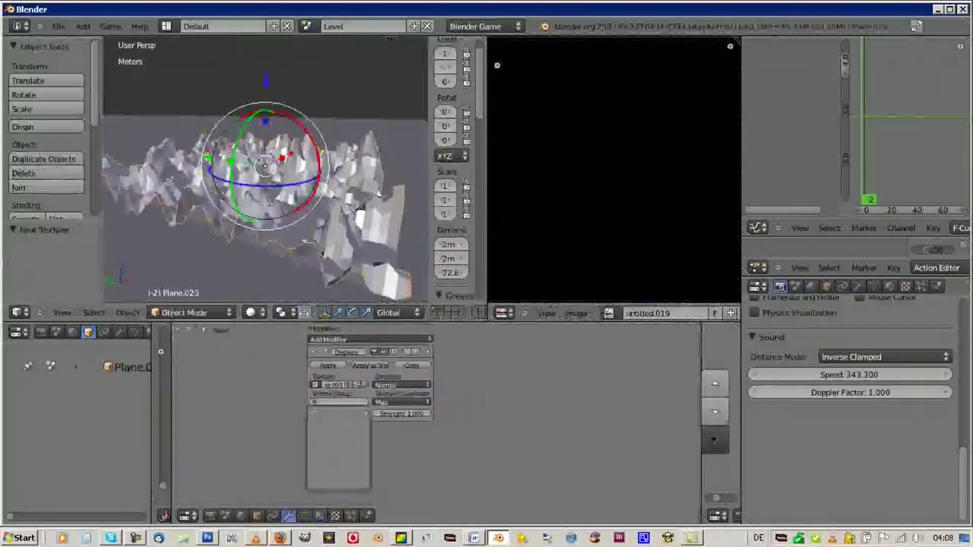
click(319, 516)
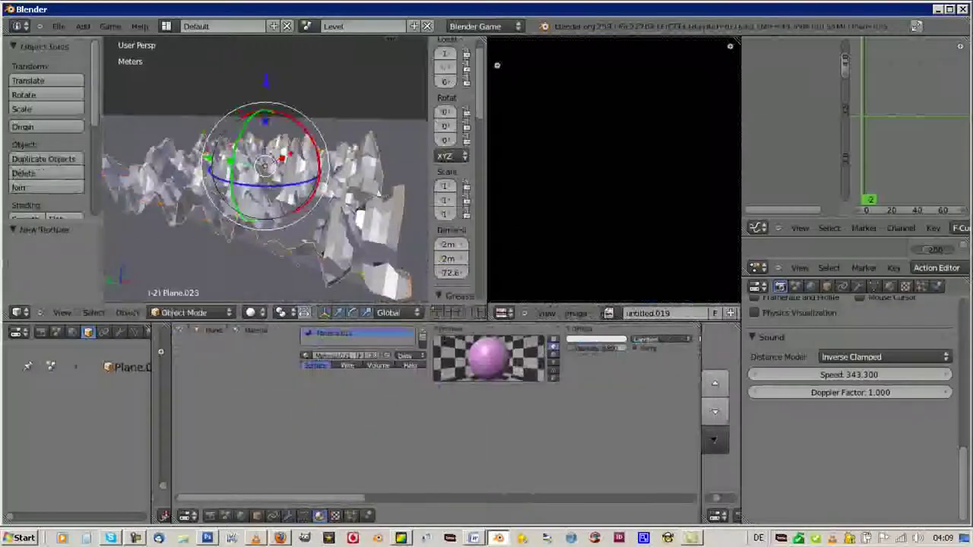
click(288, 515)
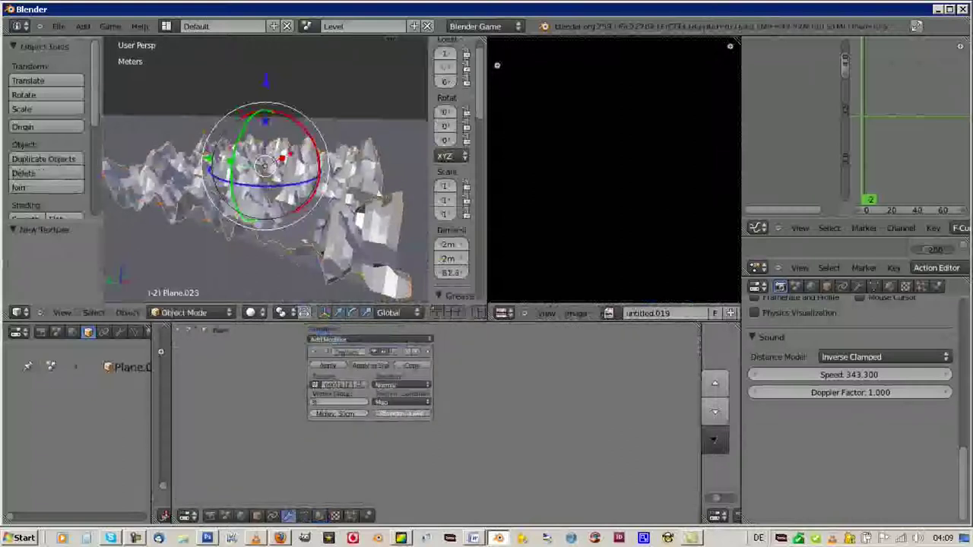
- Shade the terrain flat and add two Subdivision Surface modifiers
key(Tab)
key(w)
click(209, 317)
key(Tab)
middle_drag(266, 228, 228, 213)
click(368, 339)
click(338, 451)
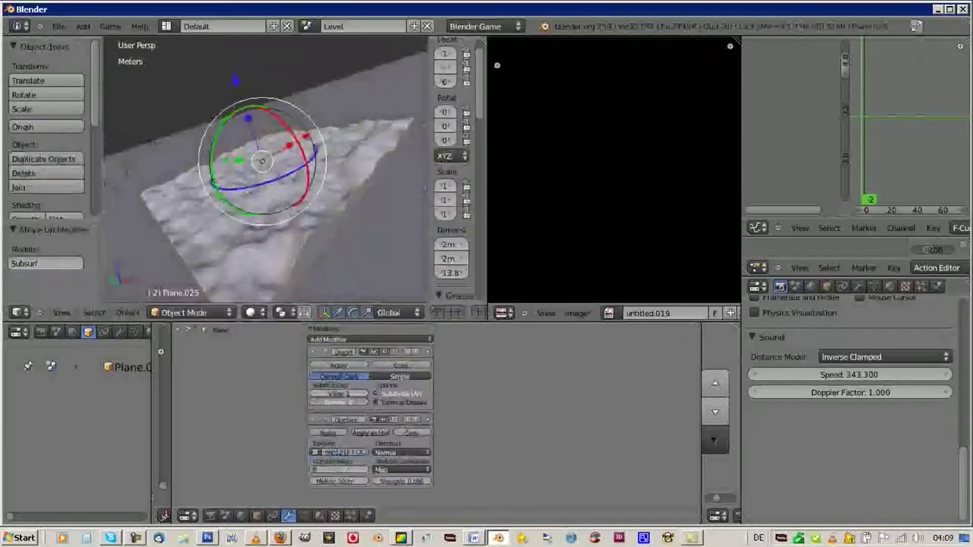
click(368, 339)
click(338, 448)
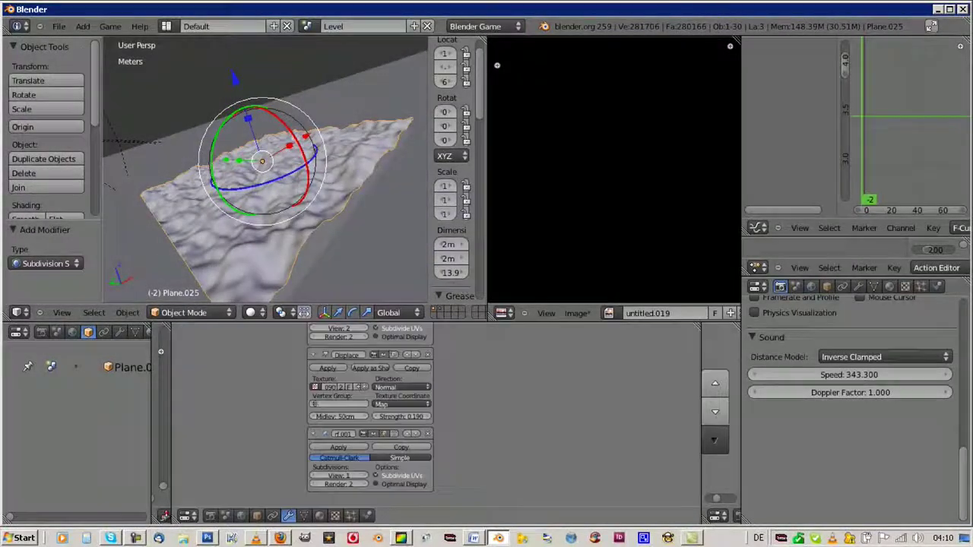
- Shrink the terrain to a scale of 0.390 and inspect it from several angles
middle_drag(266, 227, 304, 221)
click(335, 515)
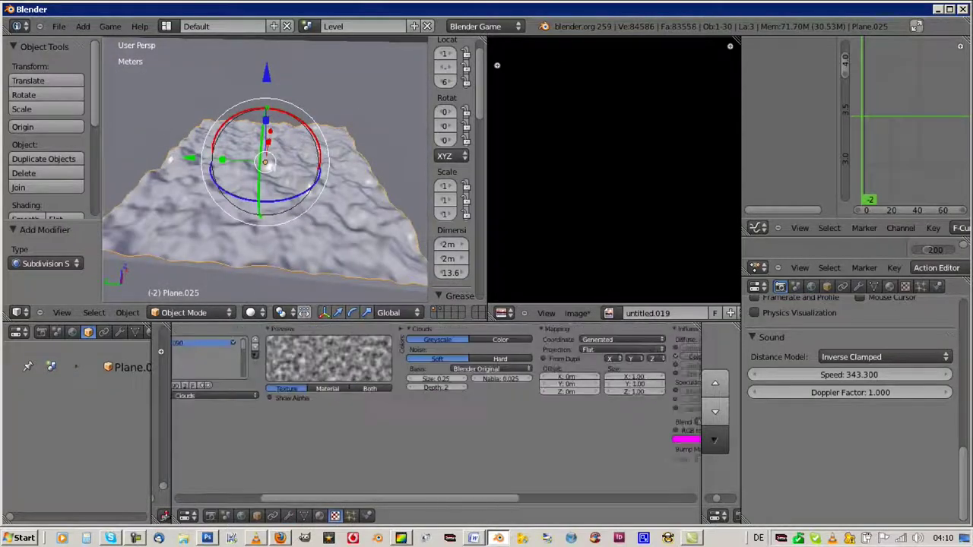
middle_drag(265, 167, 251, 136)
key(s)
click(266, 167)
middle_drag(266, 190, 266, 121)
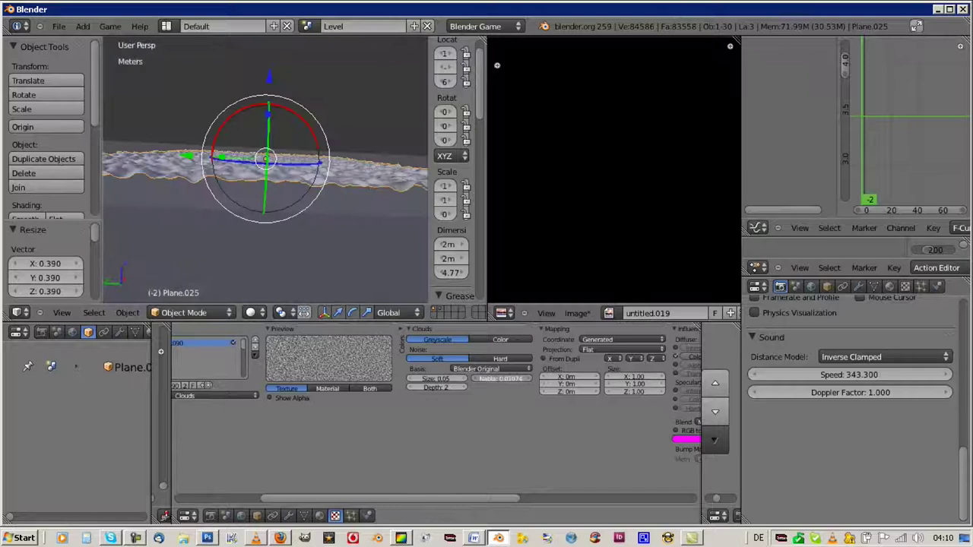
middle_drag(266, 190, 266, 152)
key(a)
mouse_move(265, 190)
middle_down()
mouse_move(251, 167)
mouse_move(266, 152)
middle_up()
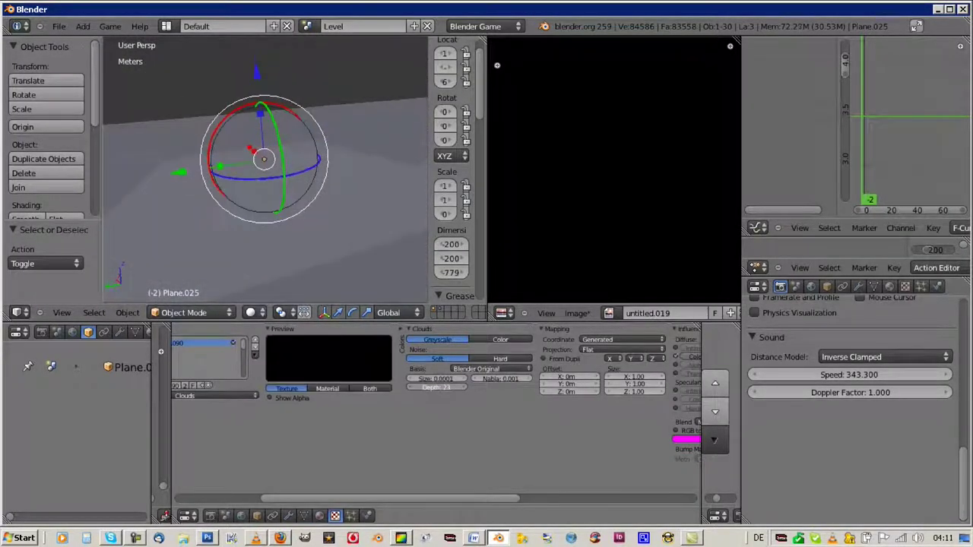
- Lower the Clouds texture depth to 5, trying Hard noise before returning to Soft
drag(430, 388, 410, 388)
click(500, 358)
middle_drag(266, 190, 251, 152)
click(437, 358)
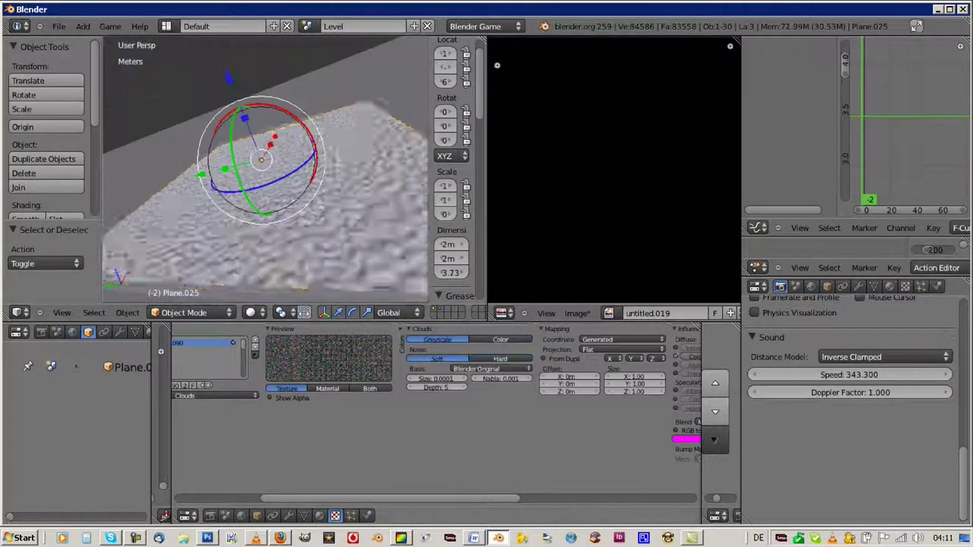
middle_drag(266, 190, 266, 160)
drag(391, 497, 466, 498)
mouse_move(266, 160)
middle_down()
mouse_move(266, 183)
mouse_move(266, 167)
middle_up()
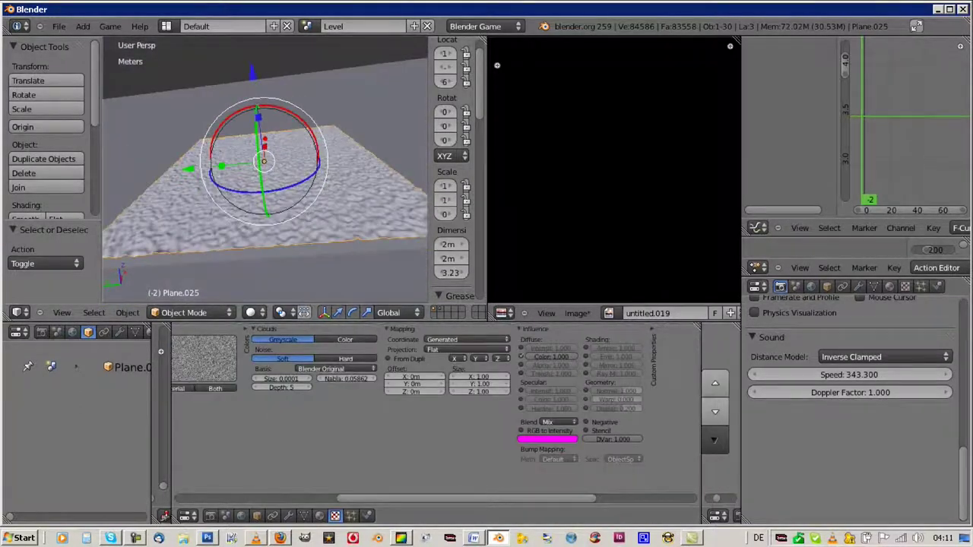
- Bake the terrain's tangent-space normals into an image from the Render bake settings
click(211, 515)
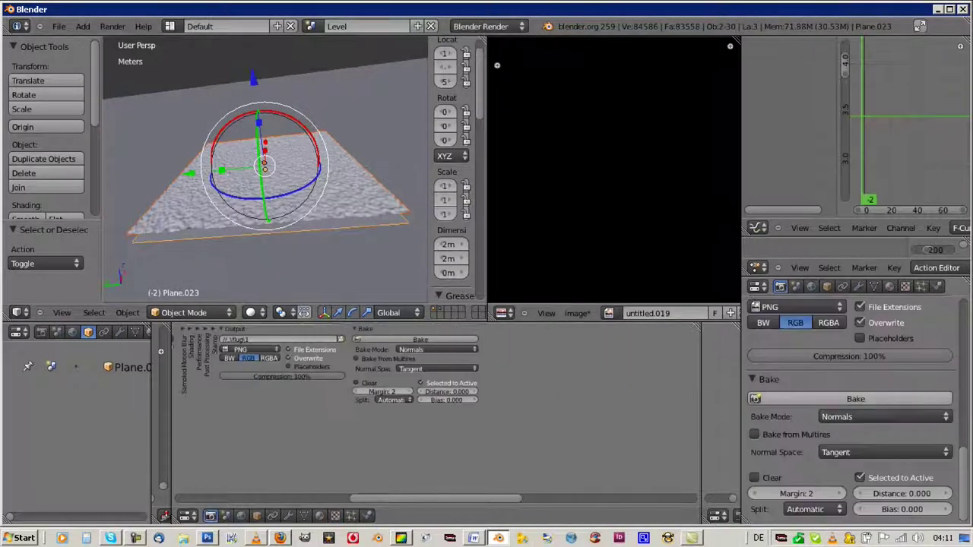
click(856, 398)
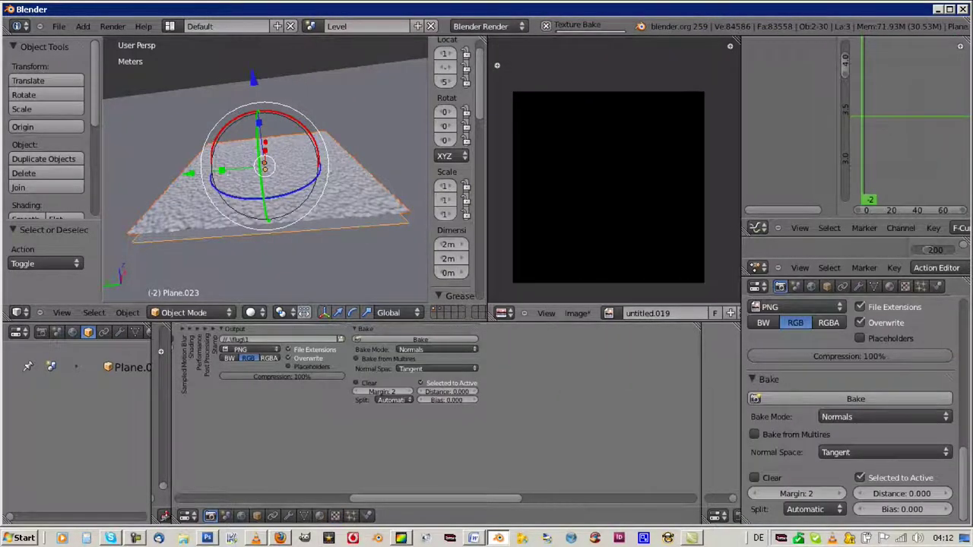
scroll(608, 186, down, 1)
scroll(614, 173, up, 2)
scroll(614, 173, down, 2)
scroll(614, 174, up, 2)
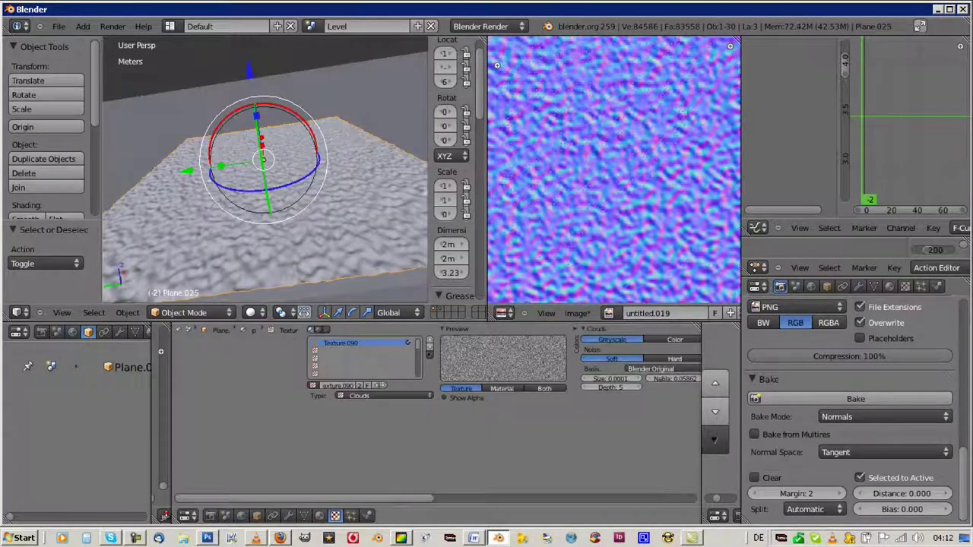
ctrl+scroll(429, 377, right, 5)
- Check the modifier stack, then rebake the normal map with margin 3
click(288, 515)
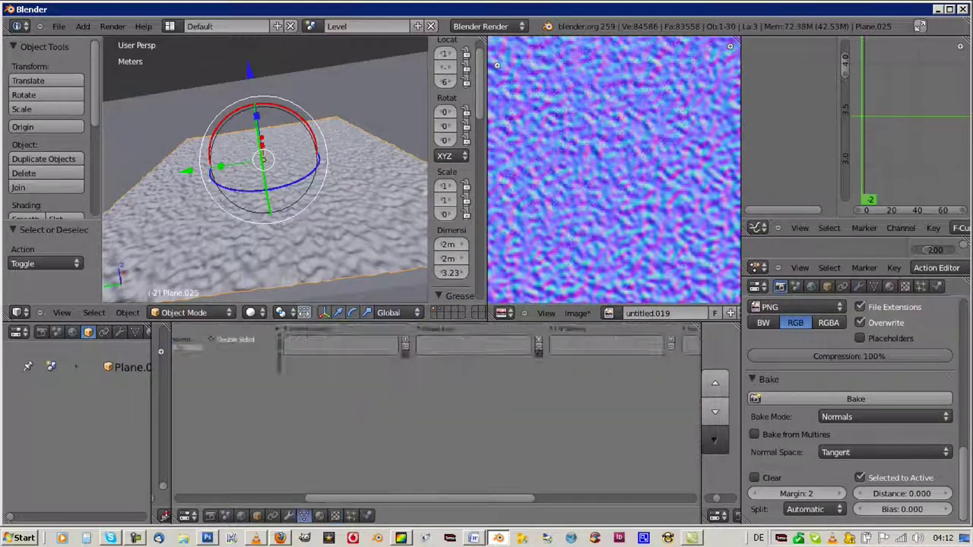
click(370, 339)
click(339, 368)
scroll(371, 418, down, 3)
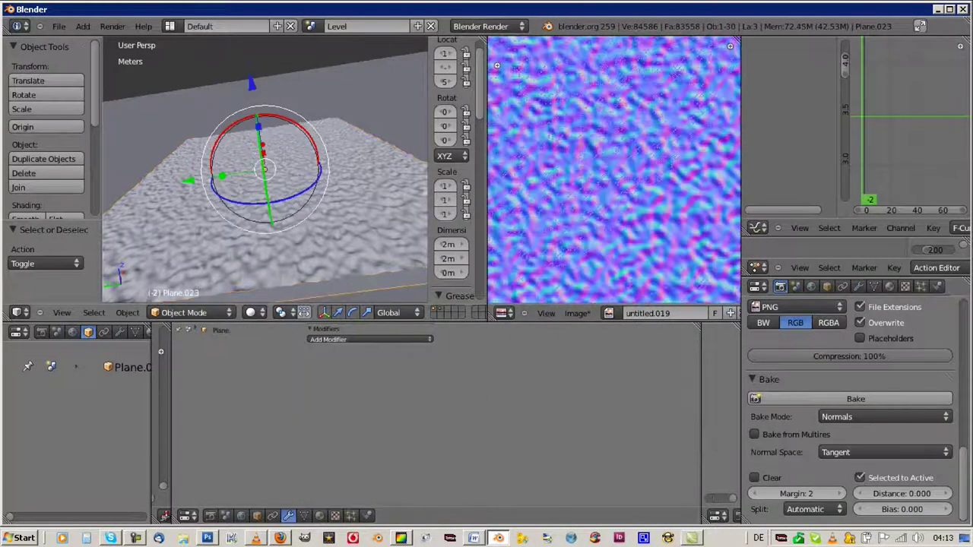
click(856, 398)
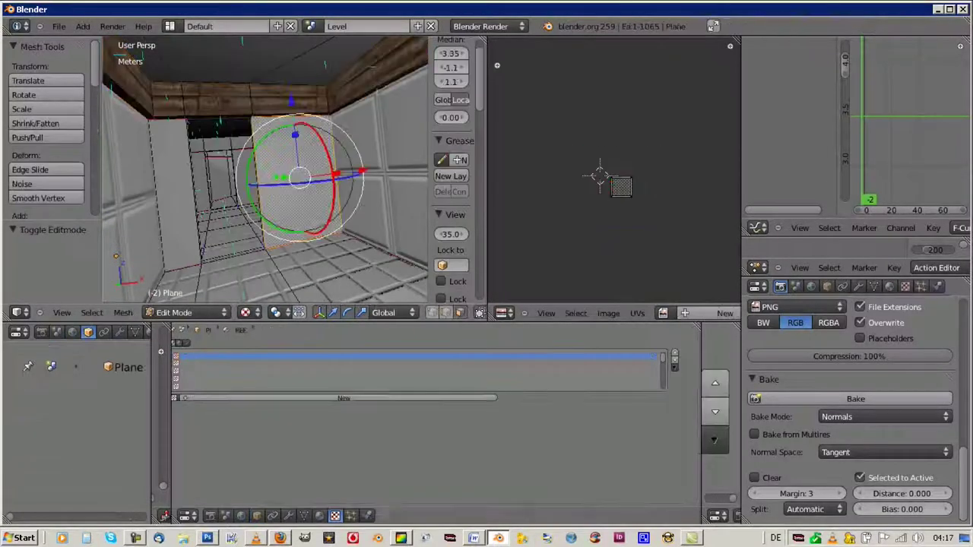
- Create a new texture, assign the putz material to the wall faces, load an image, and map it by UV
click(344, 398)
click(319, 515)
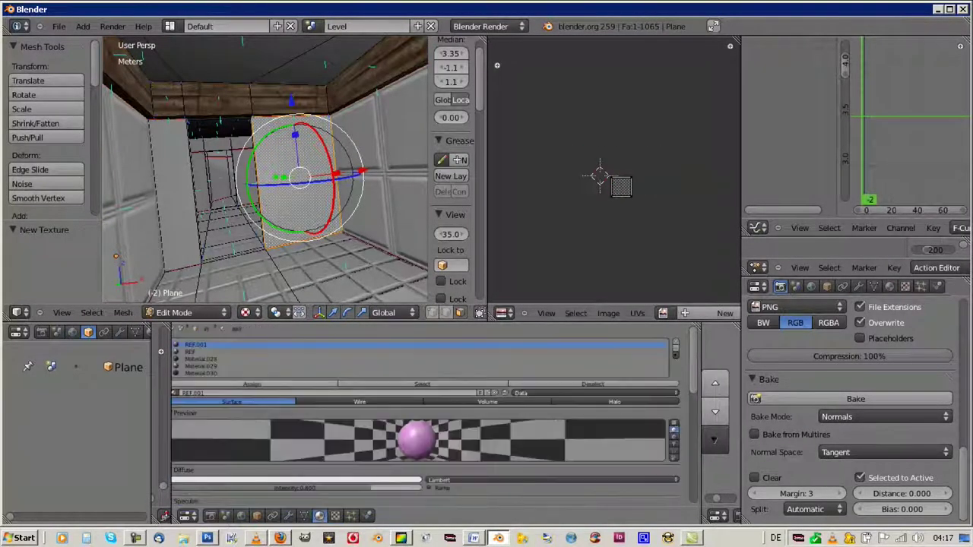
click(252, 384)
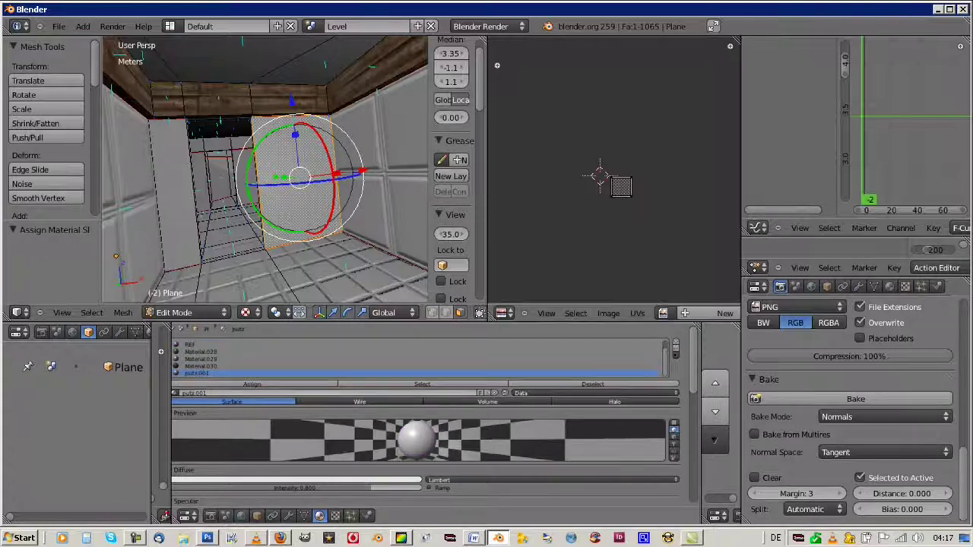
right_click(334, 350)
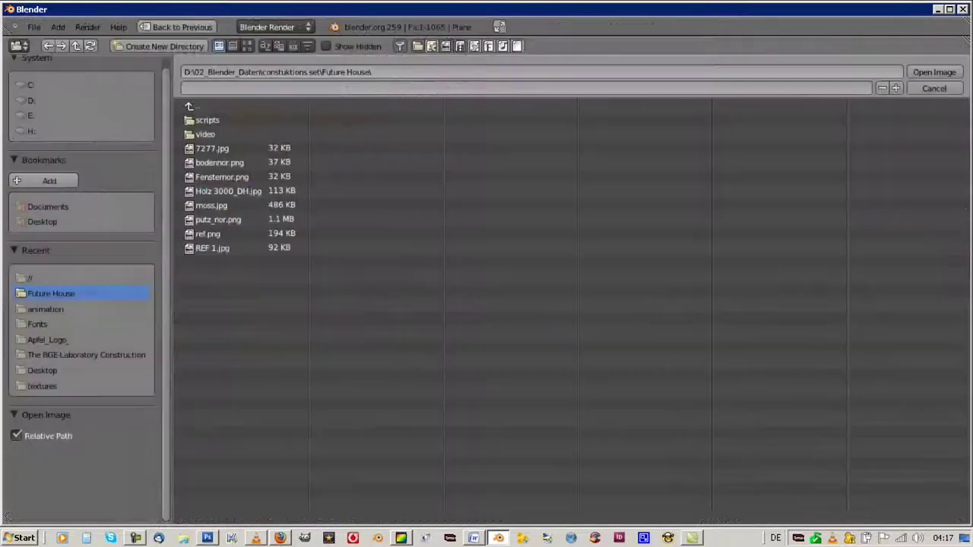
key(Return)
click(486, 339)
click(453, 334)
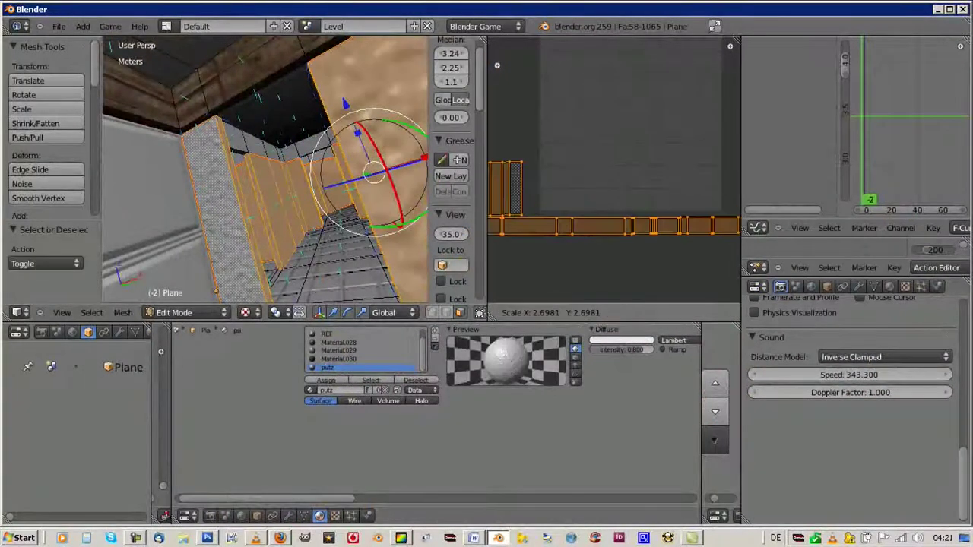
- Scale and move the wall's UV strip upward, return to Object Mode, and bring up the game options
click(554, 120)
key(g)
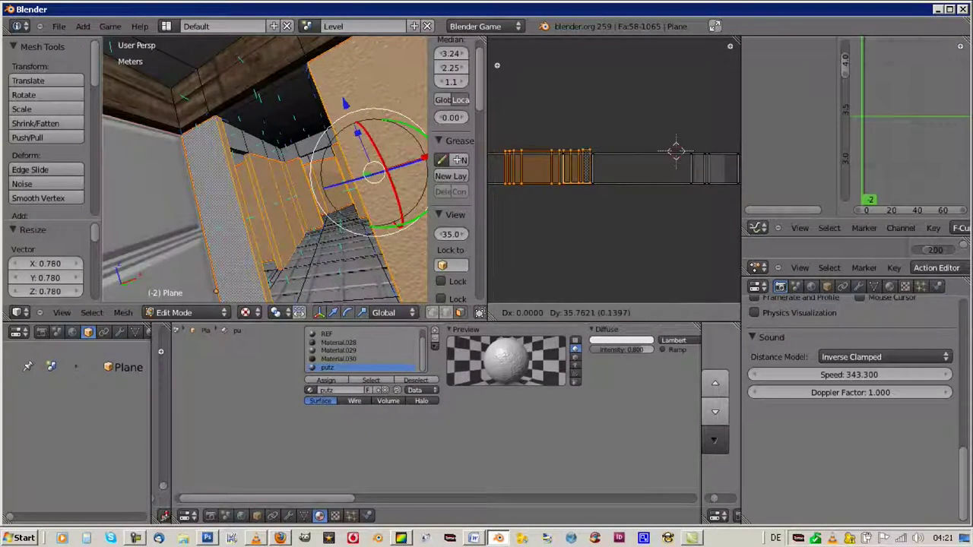
key(Tab)
key(Tab)
key(Tab)
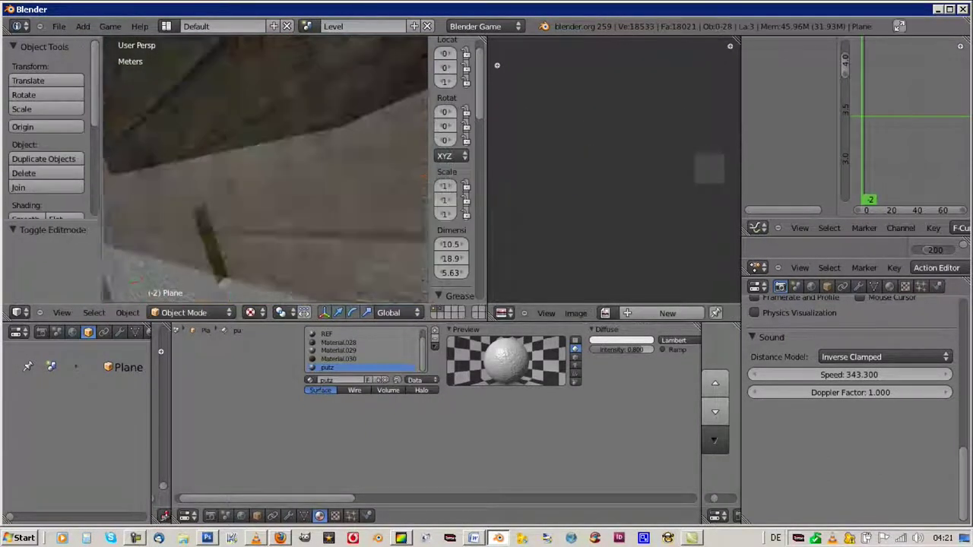
click(103, 26)
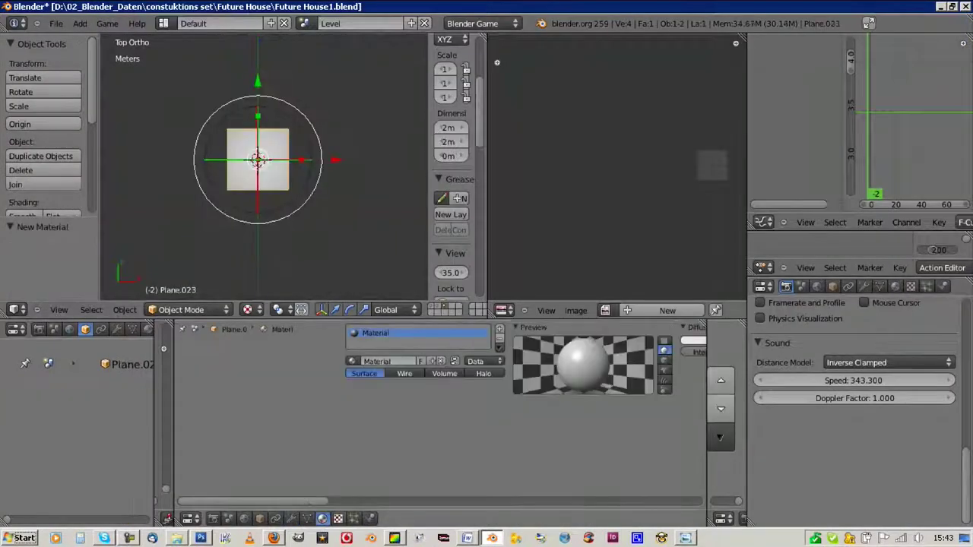
- Enable background images in the view sidebar with opacity raised to 1.000
drag(430, 214, 351, 214)
click(369, 271)
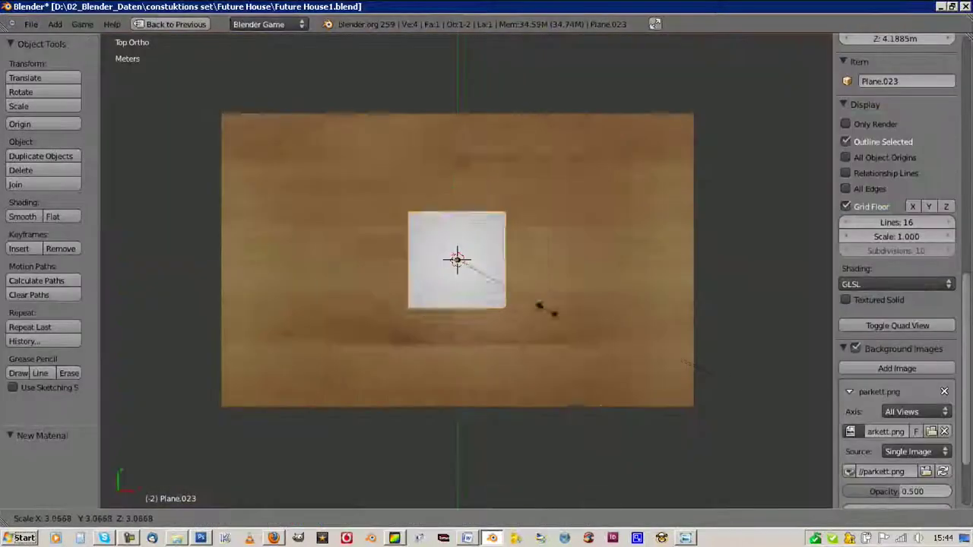
drag(897, 391, 950, 391)
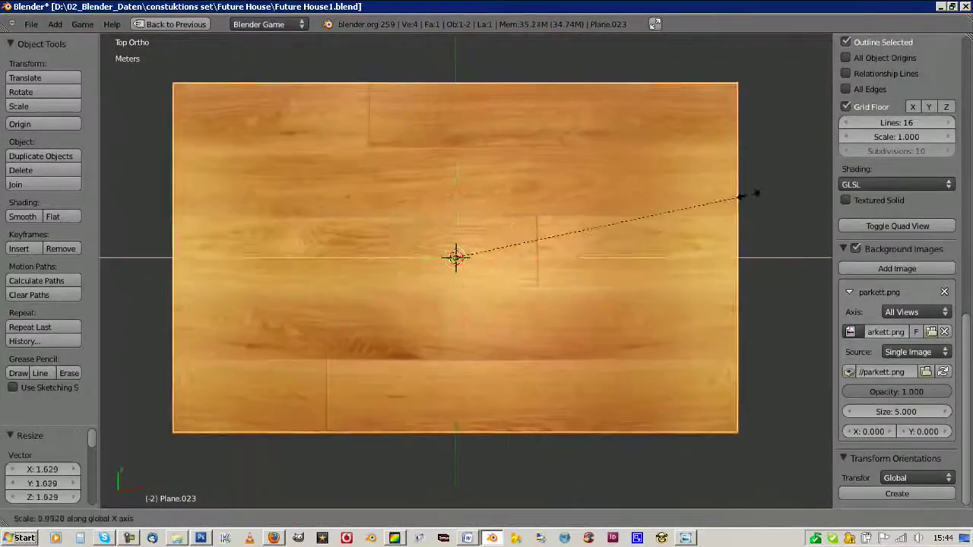
- Enlarge the plane about 1.629, then scale its mesh down to 0.639 in Edit Mode
click(755, 195)
key(Tab)
key(s)
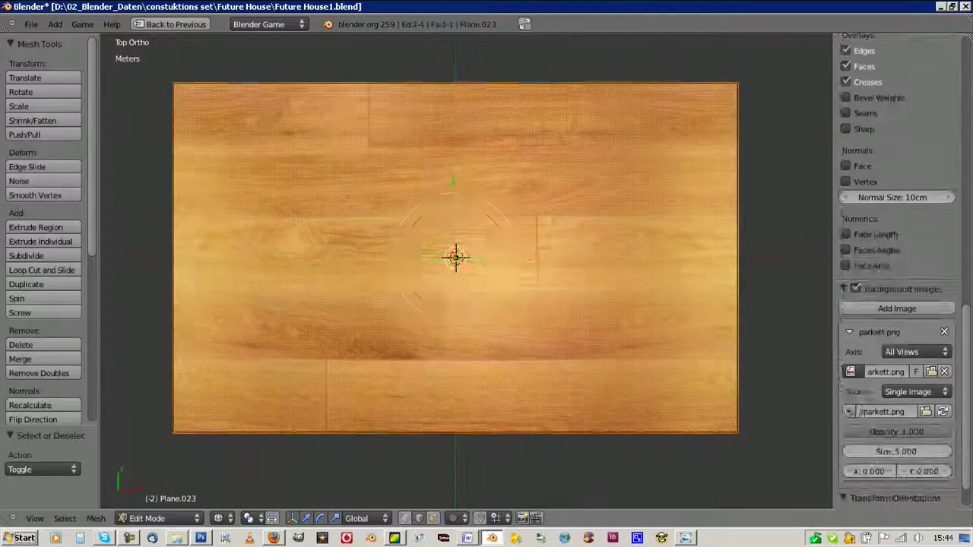
click(456, 256)
scroll(798, 485, up, 2)
scroll(626, 373, down, 3)
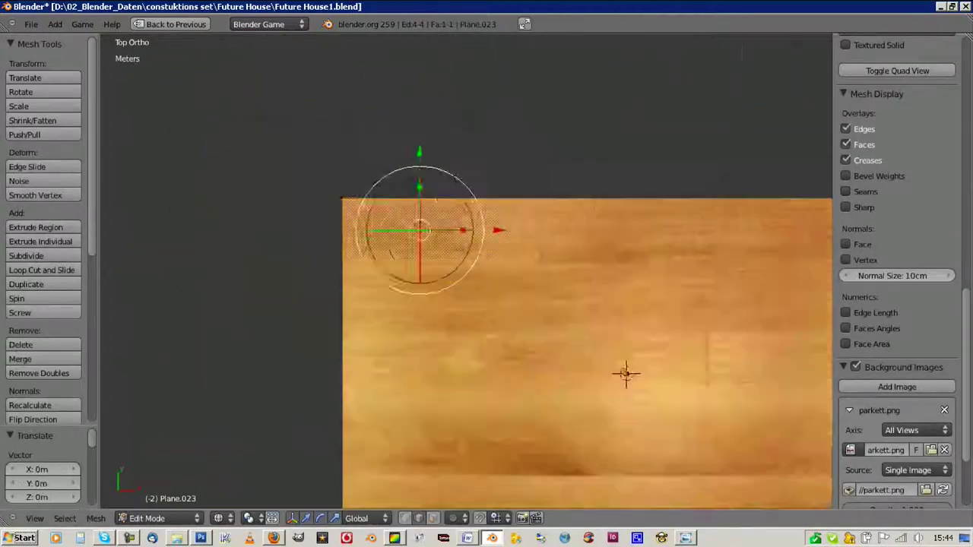
scroll(495, 297, down, 1)
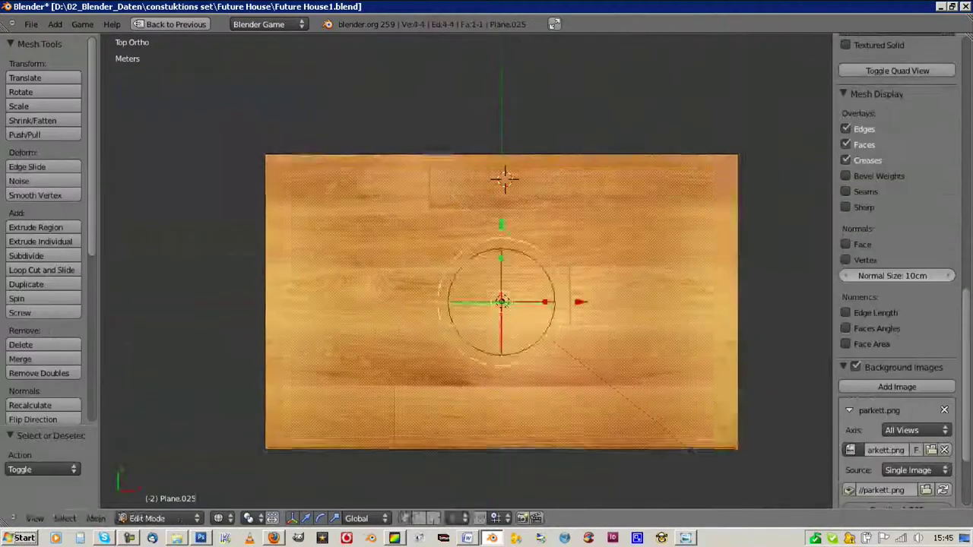
- Move the selected face onto a plank in the parkett background image
scroll(527, 328, up, 3)
key(g)
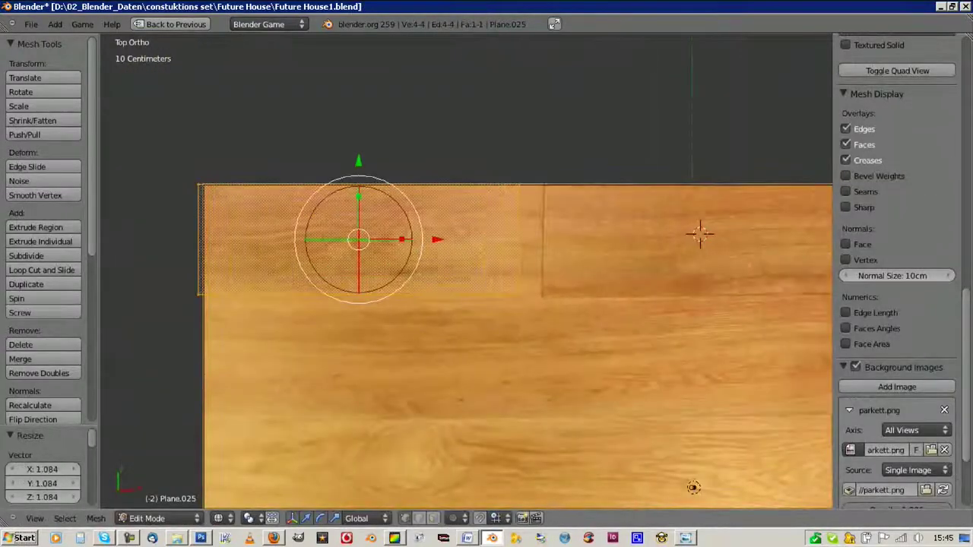
click(700, 234)
scroll(397, 174, down, 2)
scroll(694, 162, up, 2)
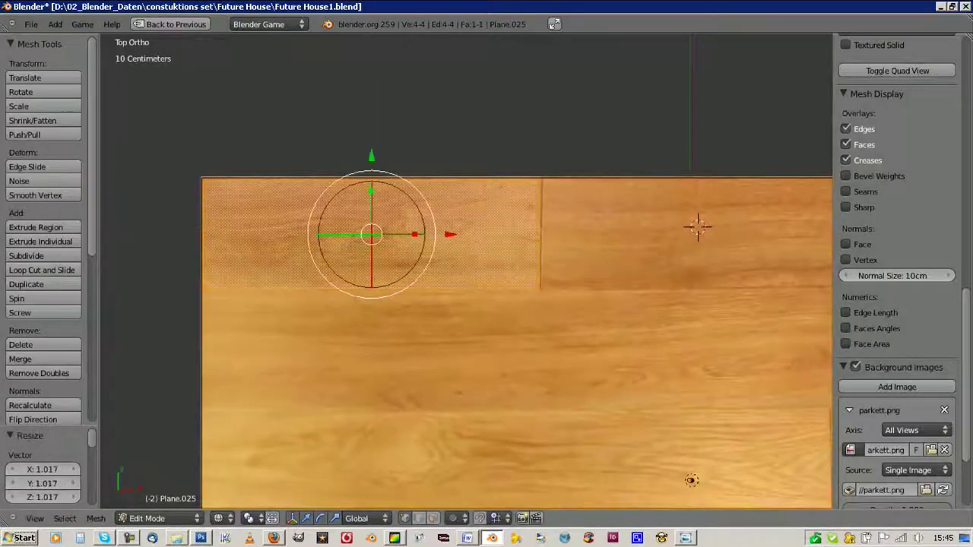
- Duplicate the face onto the next planks and enlarge one copy over the wood image
key(shift+d)
scroll(466, 245, down, 2)
click(472, 214)
scroll(473, 214, down, 2)
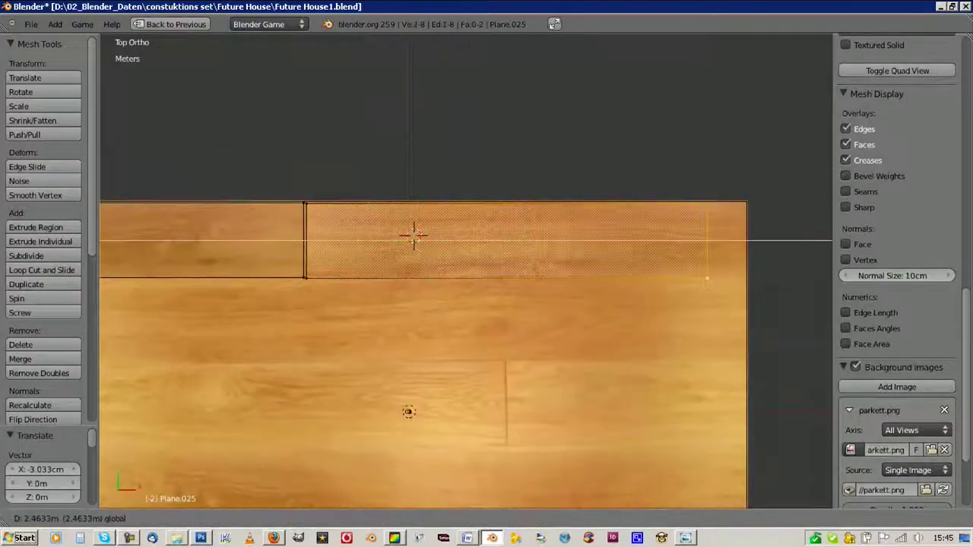
scroll(414, 235, down, 1)
key(shift+d)
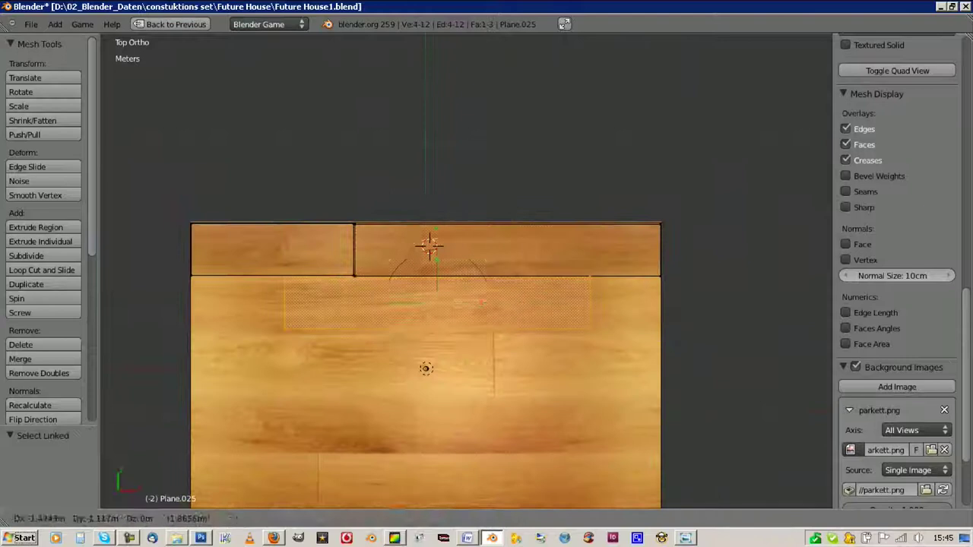
scroll(428, 246, up, 1)
key(s)
click(397, 354)
scroll(549, 135, up, 1)
click(370, 175)
ctrl+scroll(753, 230, down, 3)
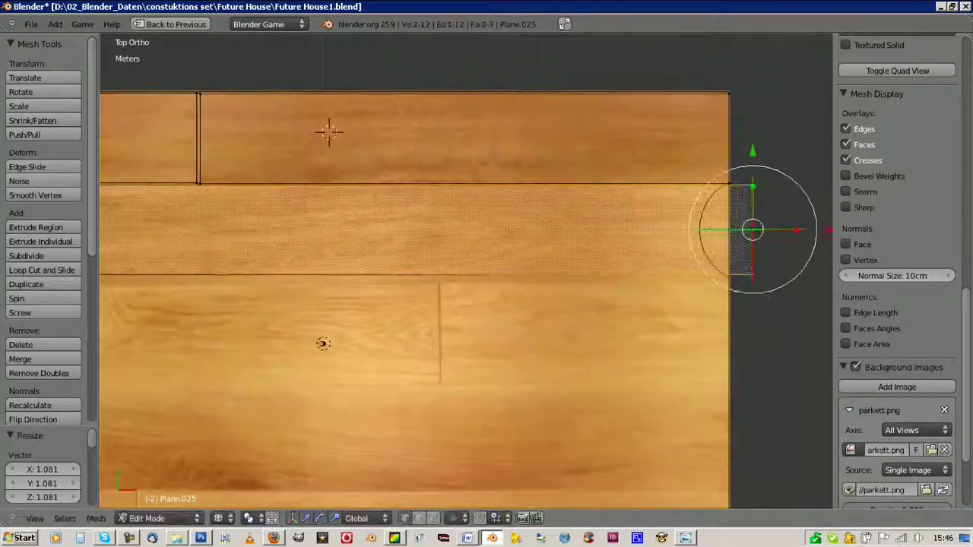
- Select the whole floor mesh, subdivide it once, and move the new edge loop onto a plank seam
key(a)
key(Home)
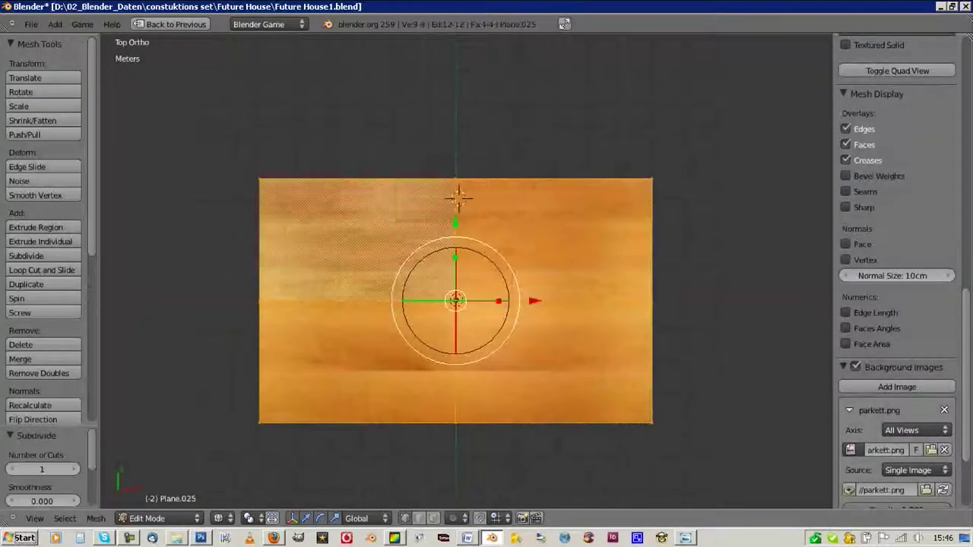
click(26, 255)
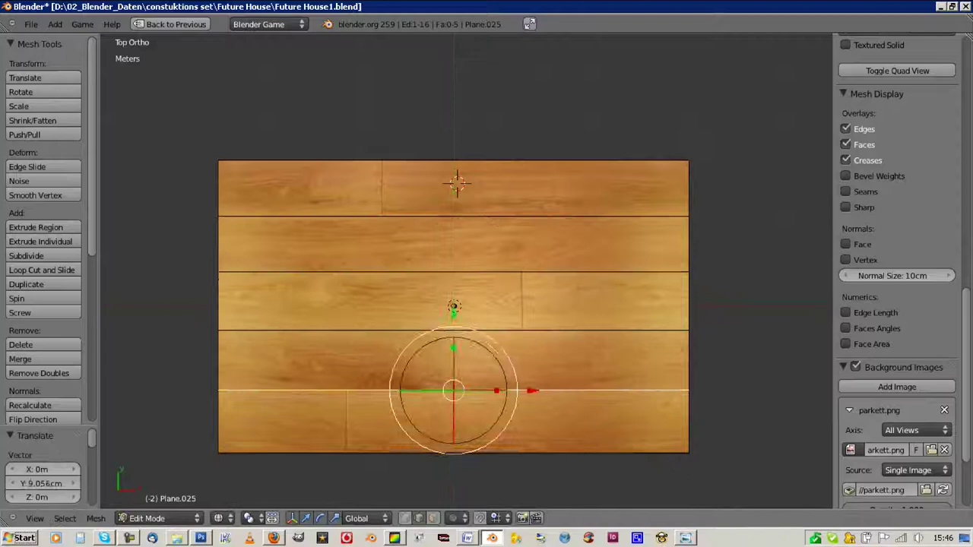
alt+right_click(453, 305)
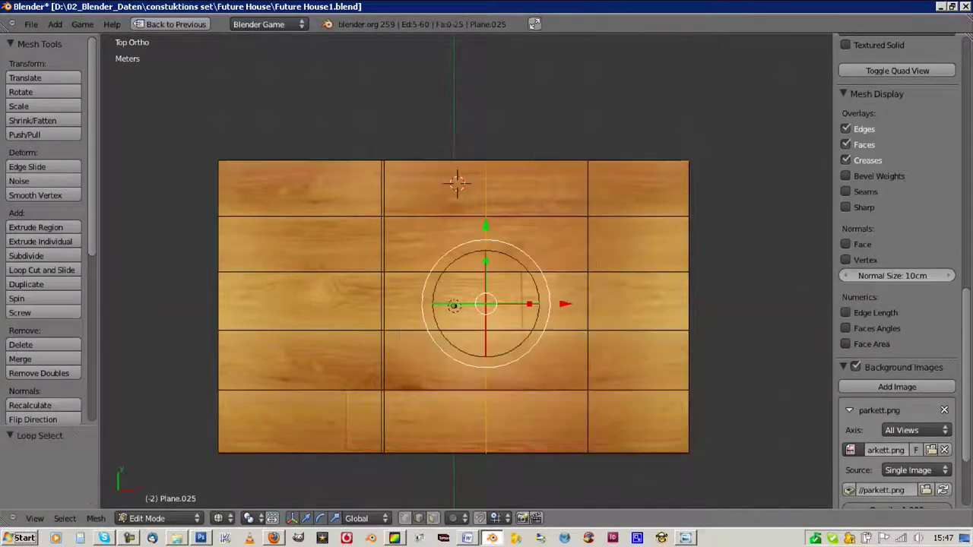
key(g)
scroll(358, 283, up, 3)
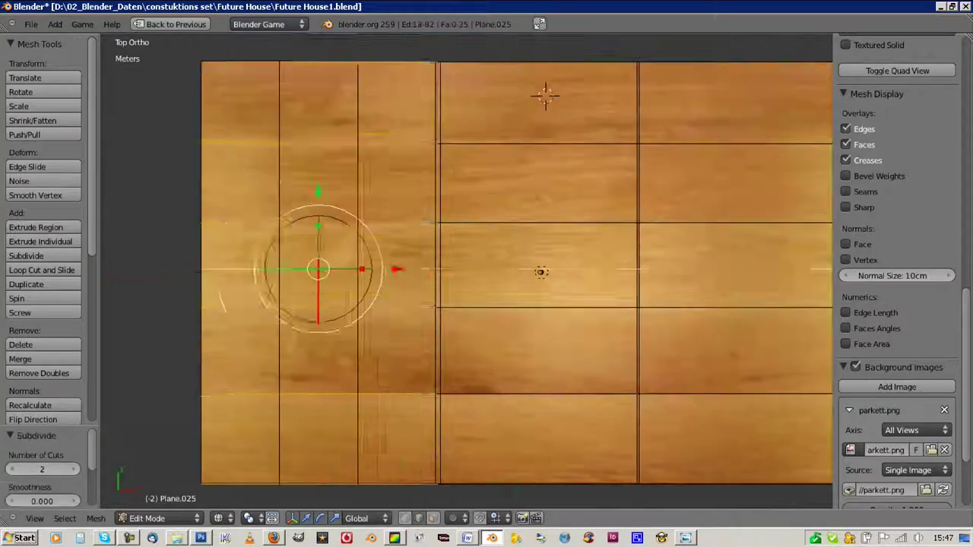
scroll(466, 272, up, 2)
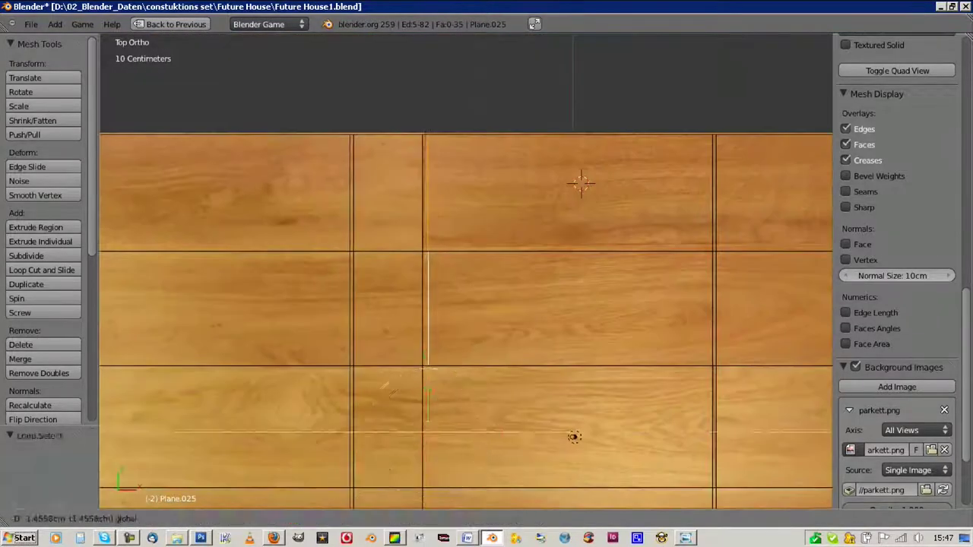
scroll(574, 437, down, 3)
- Subdivide the selected edges again and move the new edge lines up onto the plank seams
key(w)
click(517, 111)
key(g)
click(482, 417)
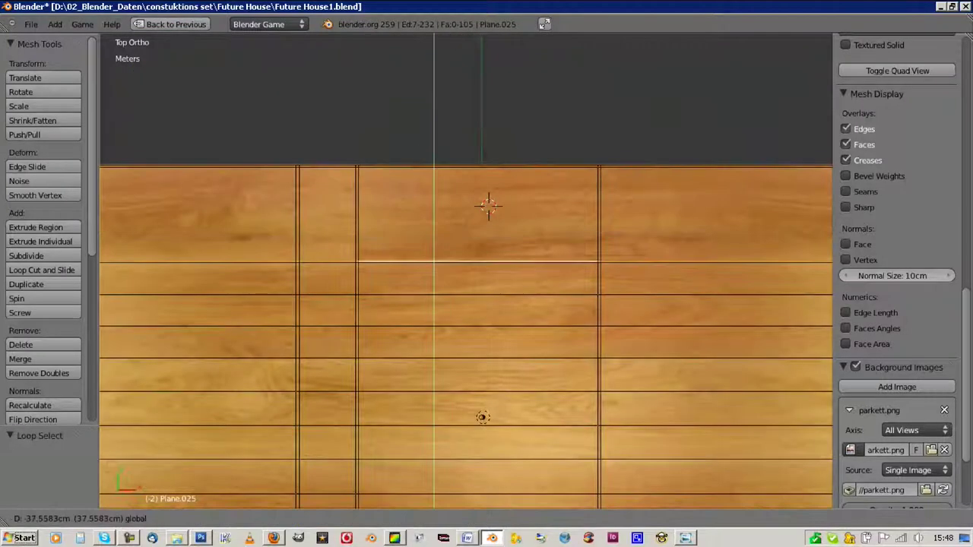
click(482, 385)
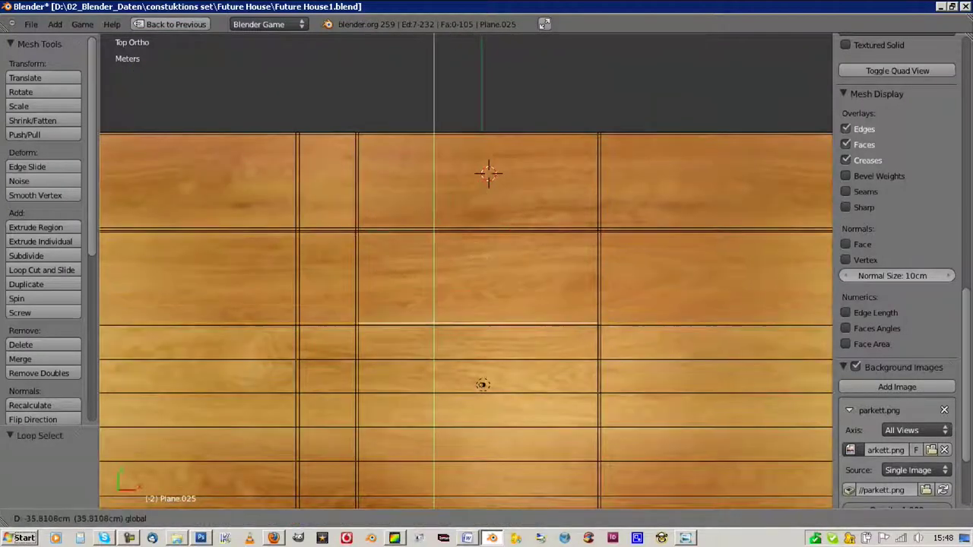
shift+middle_drag(482, 384, 482, 275)
click(483, 275)
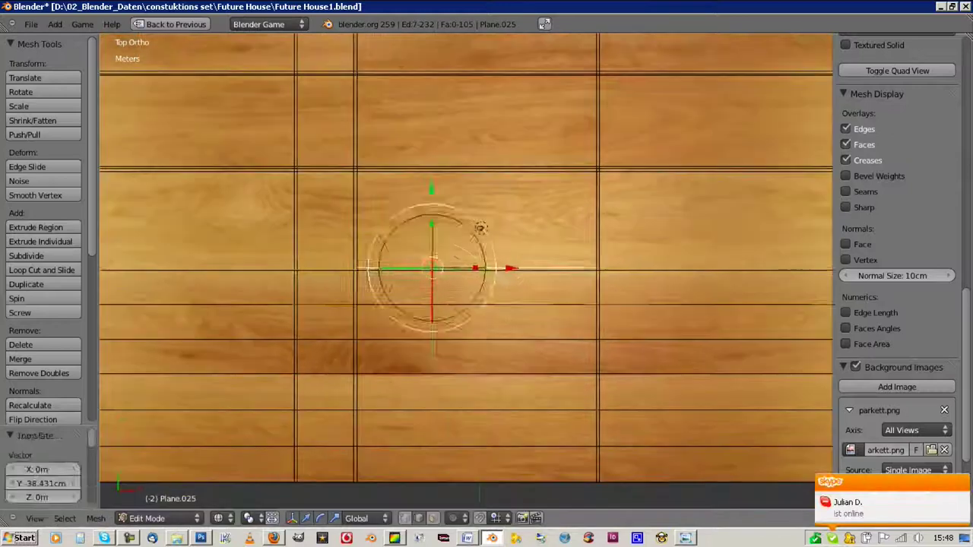
scroll(499, 190, down, 2)
alt+right_click(487, 222)
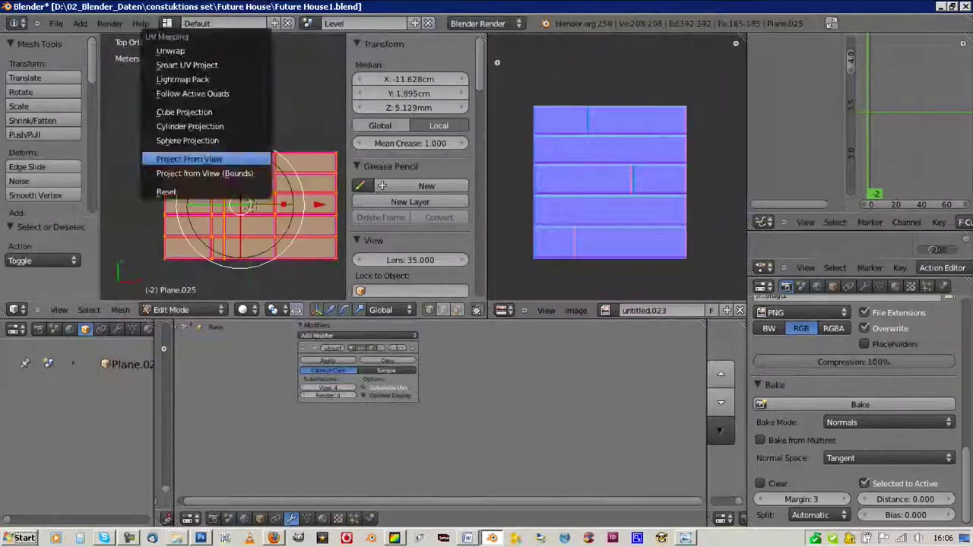
- Project the plank floor's UVs from the top view
click(190, 158)
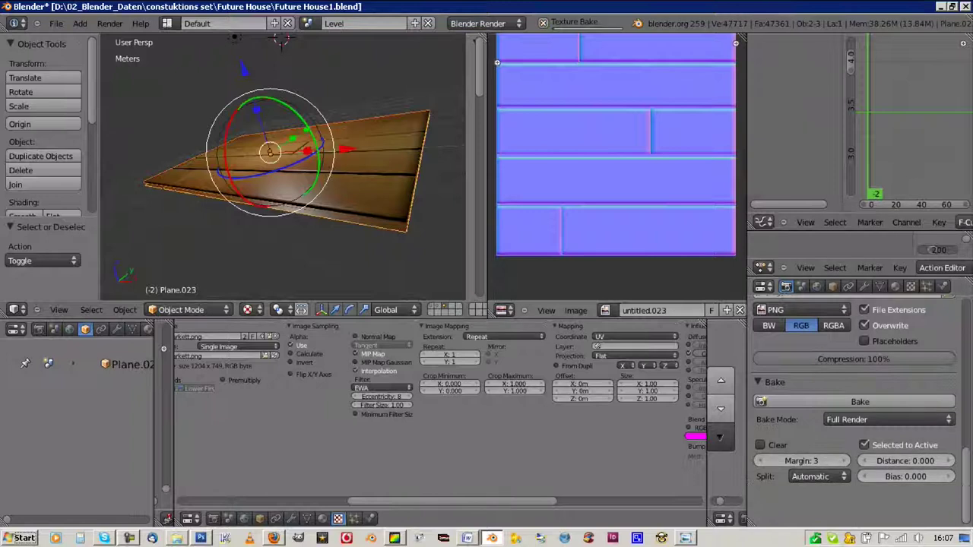
- Bake the plank colours and save them as parkett_col.png, then save the ambient occlusion bake
key(ctrl+Up)
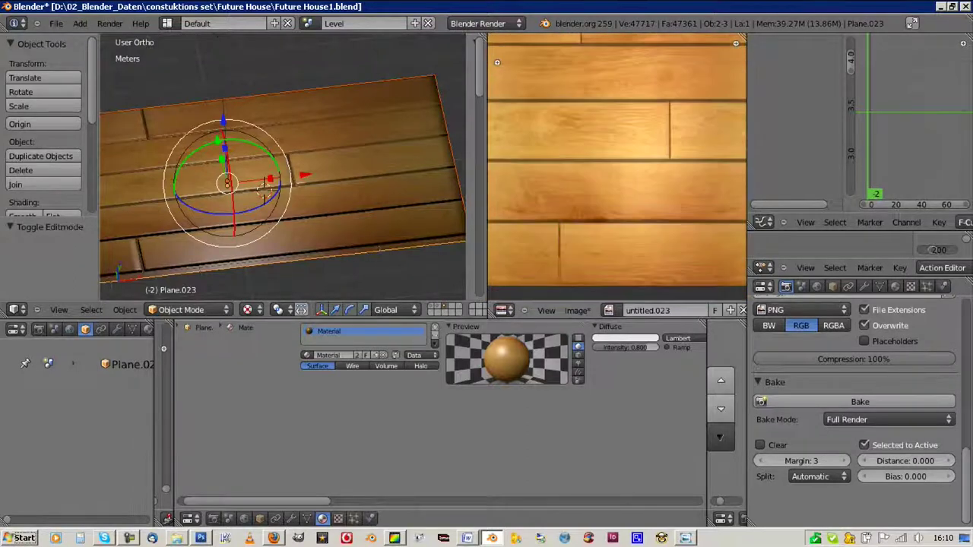
click(577, 310)
click(600, 225)
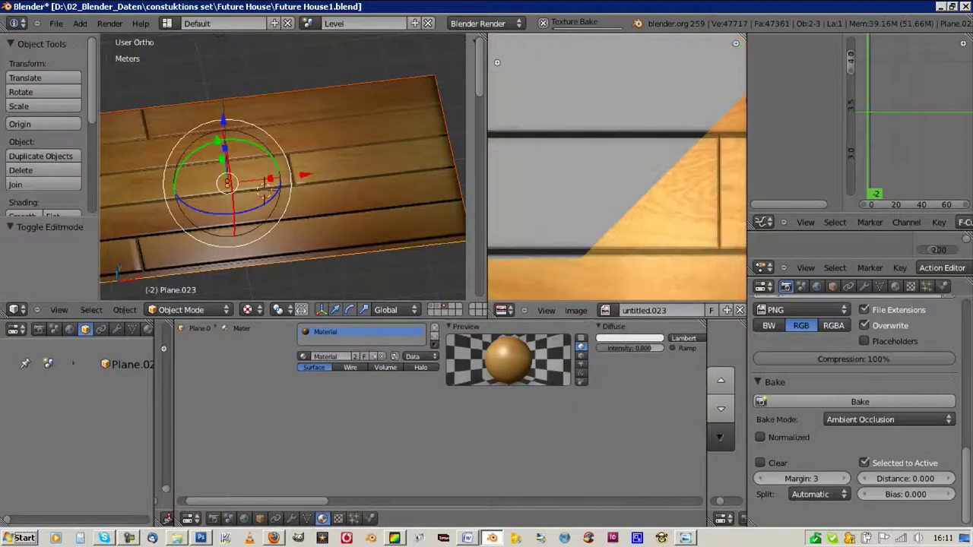
click(578, 310)
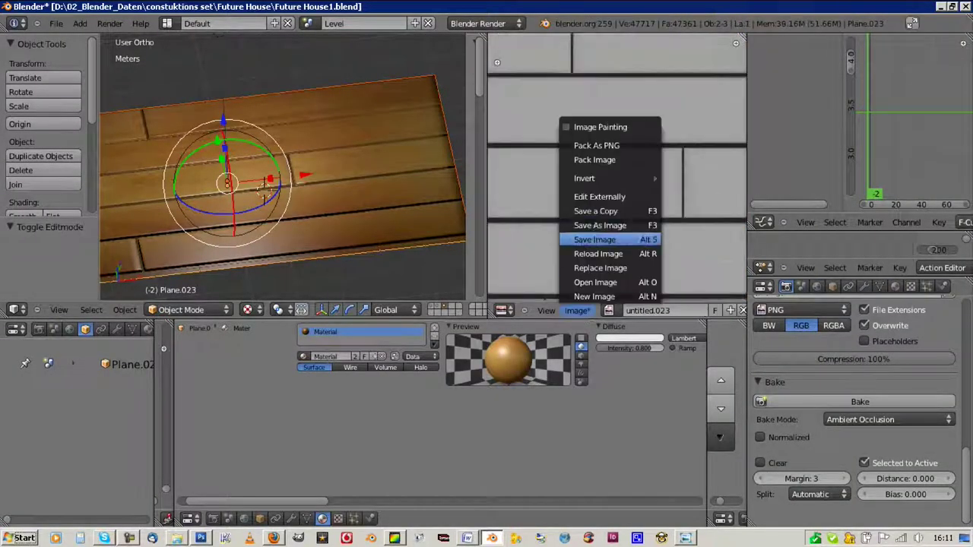
click(593, 276)
- Finish saving the ambient occlusion image and bake a specular intensity map of the planks
click(890, 419)
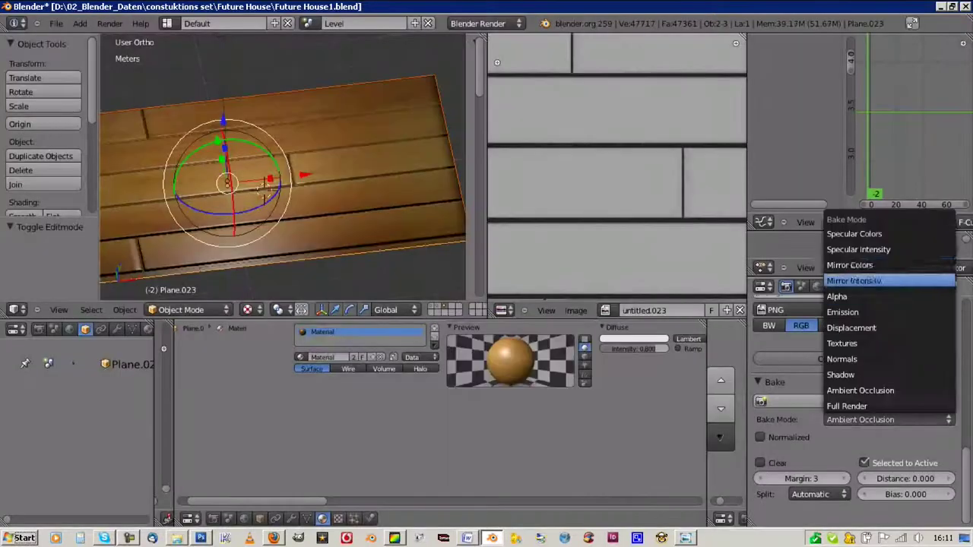
click(889, 278)
click(859, 401)
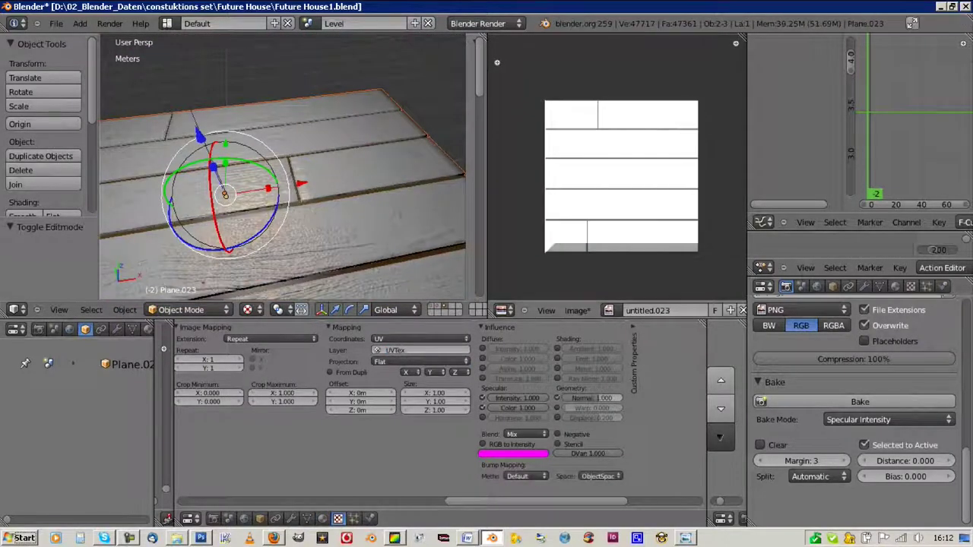
middle_drag(228, 251, 269, 263)
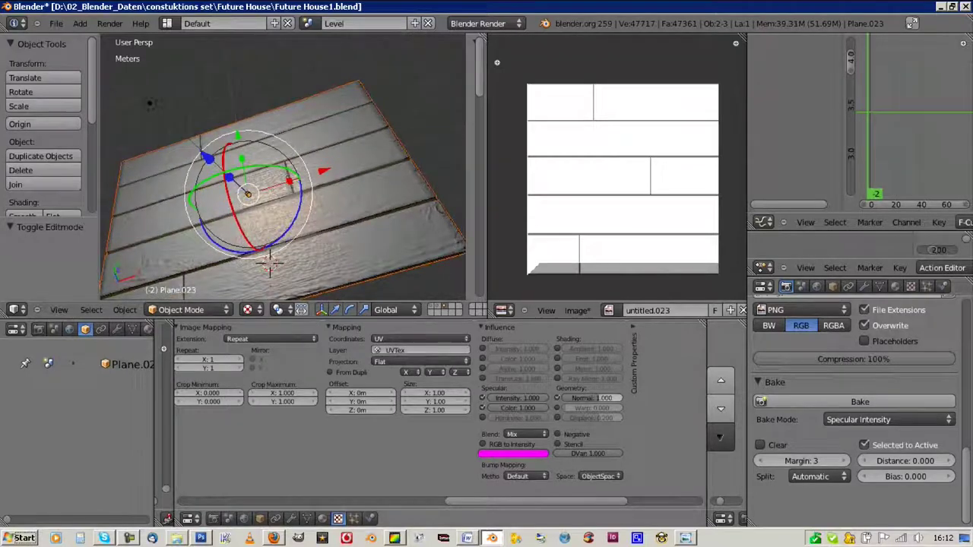
- Bake a Normals (Tangent) map of the planks and begin saving it as parkett_nor.png
click(888, 419)
click(888, 269)
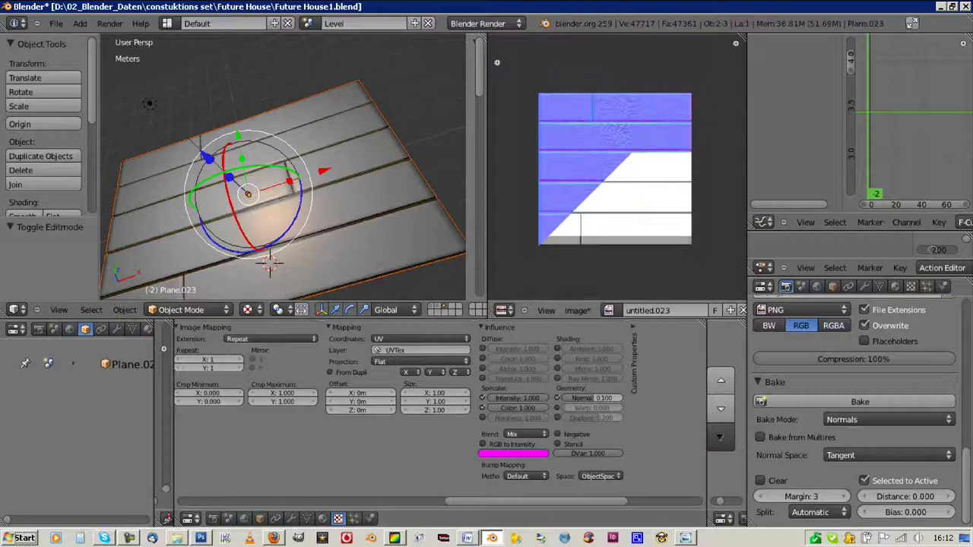
scroll(615, 169, up, 7)
scroll(615, 168, down, 4)
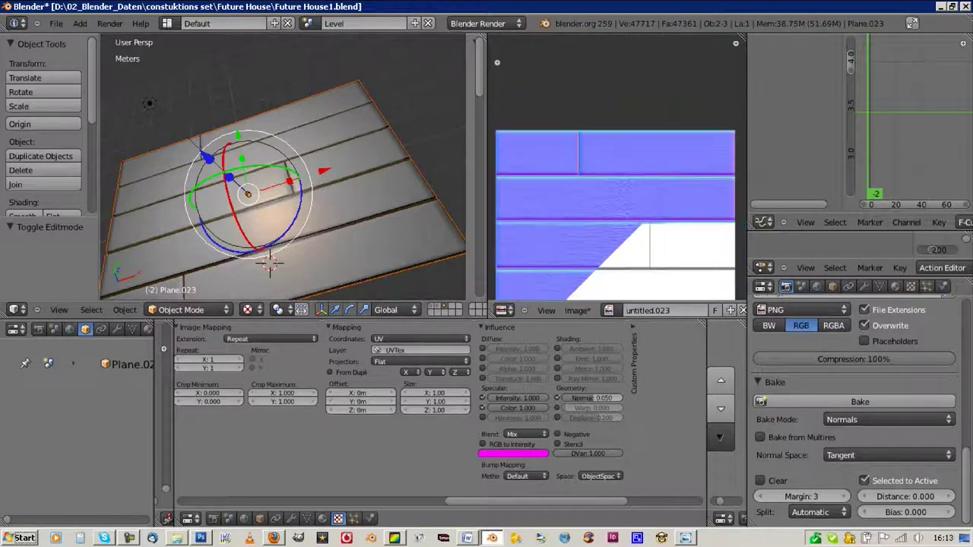
scroll(617, 164, down, 1)
scroll(616, 198, down, 2)
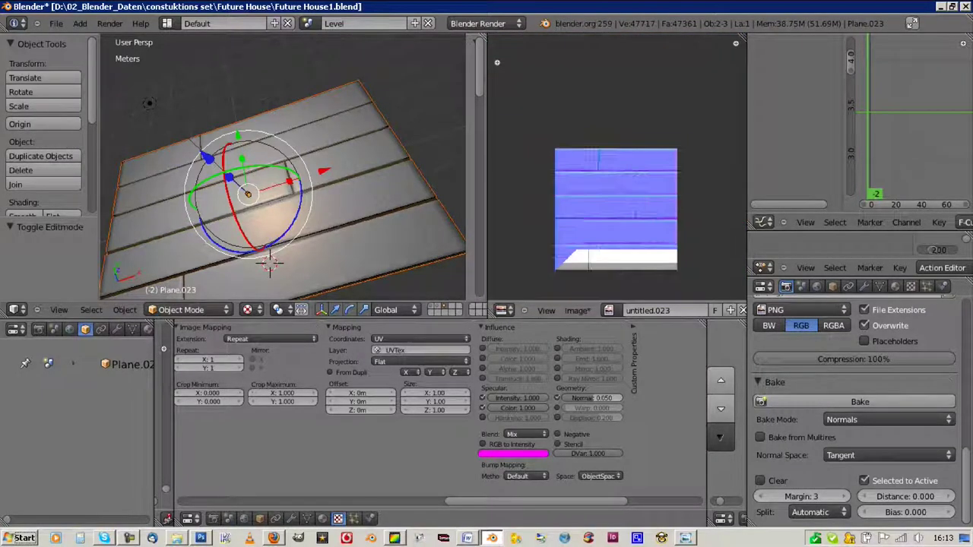
scroll(615, 198, up, 3)
scroll(616, 198, down, 3)
click(576, 310)
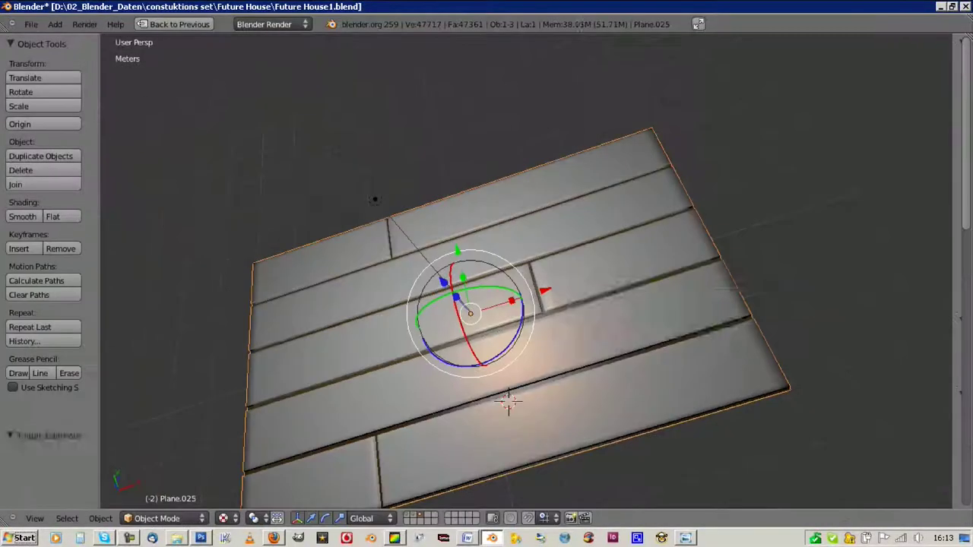
- Put the house floor in Edit Mode, inspect its parkett_col texture, and look around the room
key(ctrl+Up)
key(ctrl+Up)
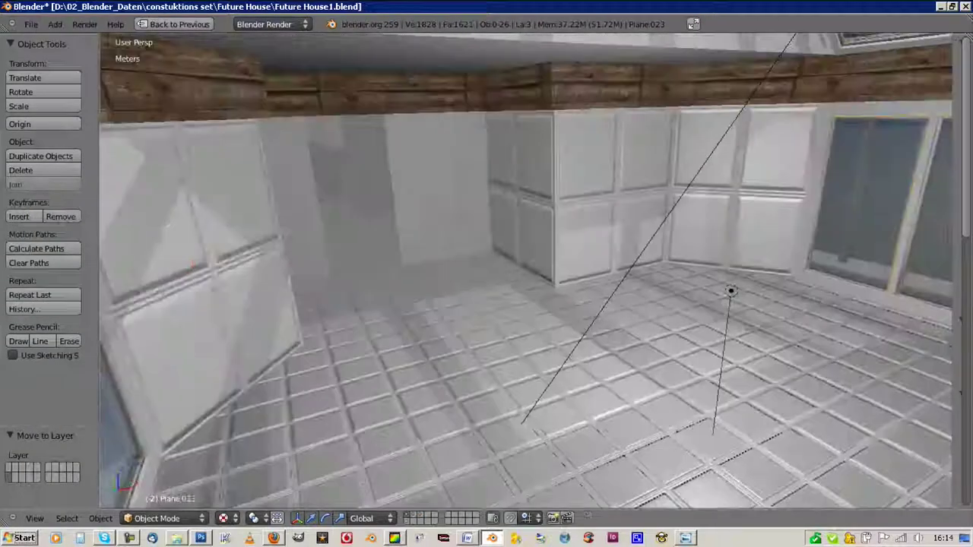
key(Tab)
middle_drag(525, 304, 486, 289)
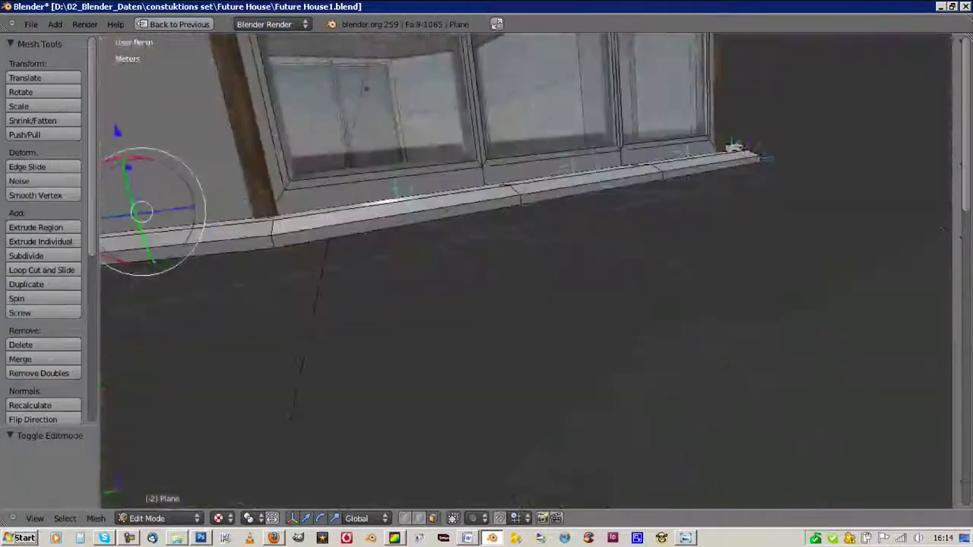
key(ctrl+Up)
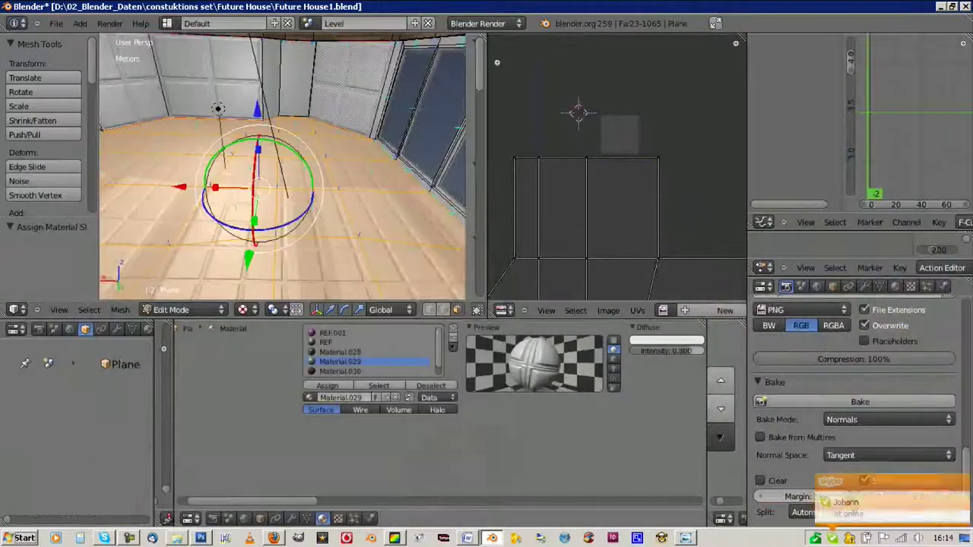
click(338, 518)
middle_drag(281, 190, 274, 175)
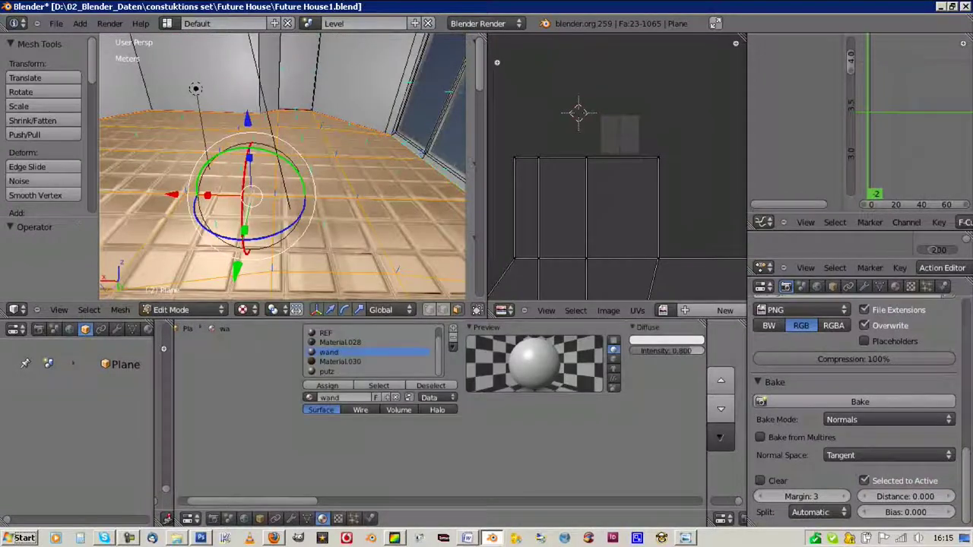
middle_drag(282, 190, 228, 175)
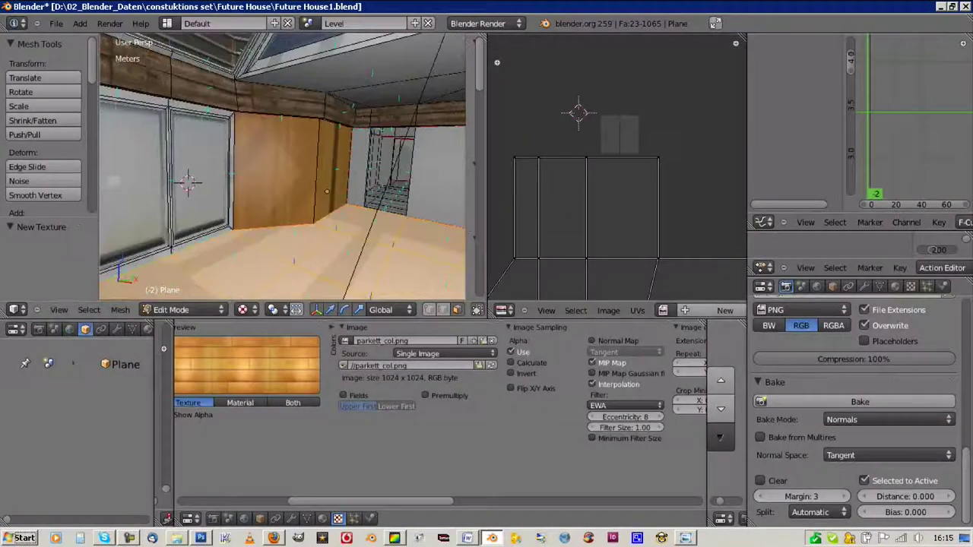
middle_drag(304, 174, 236, 164)
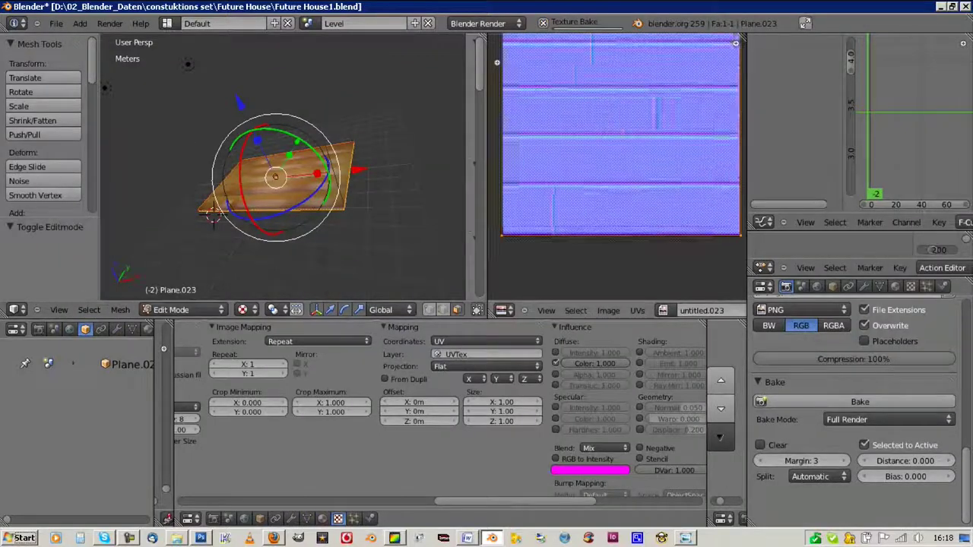
- Save the rebaked plank colours as parkett_col.png and switch over to Photoshop CS3
key(ctrl+Up)
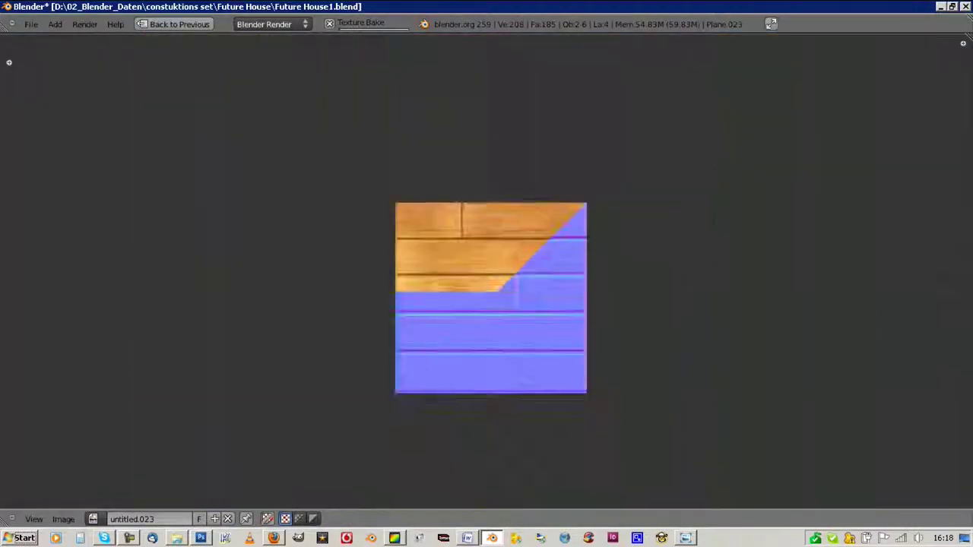
scroll(491, 304, up, 2)
scroll(491, 304, up, 1)
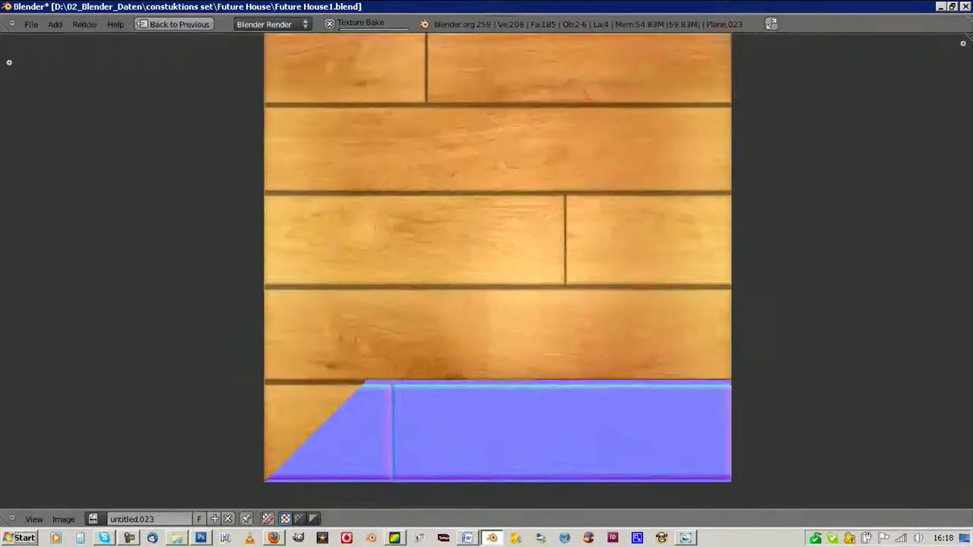
scroll(491, 304, up, 5)
key(ctrl+Up)
click(576, 310)
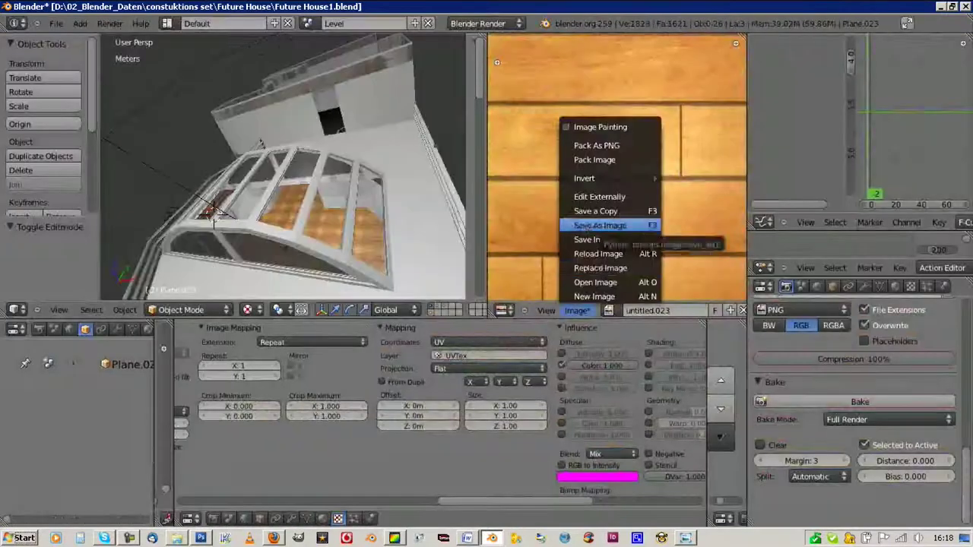
click(608, 302)
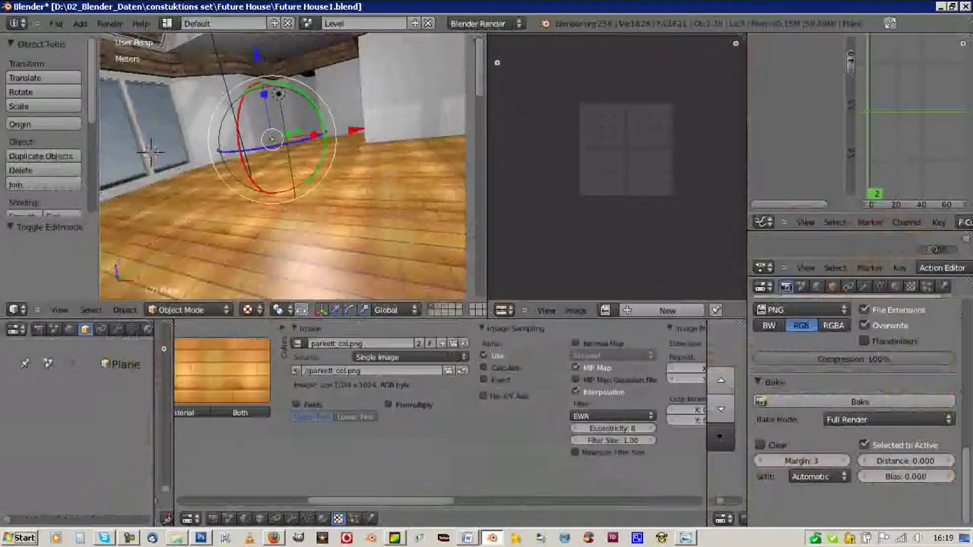
key(alt+Tab)
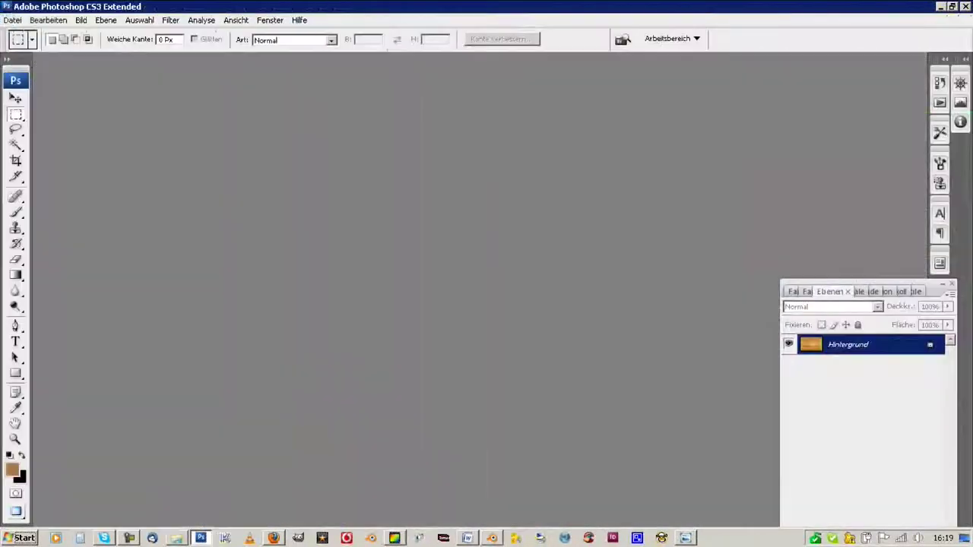
- Open parkett_col.png in Photoshop and pick the Burn tool with its brush size options
key(Return)
key(o)
right_click(453, 326)
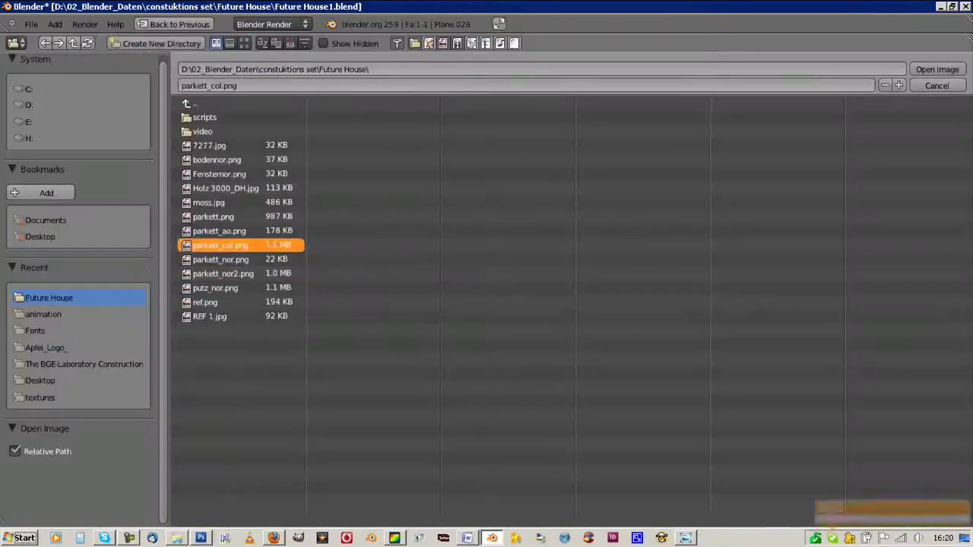
- Load parkett_col.png onto the floor, check the textured floor, and switch to Texture Paint mode
key(Return)
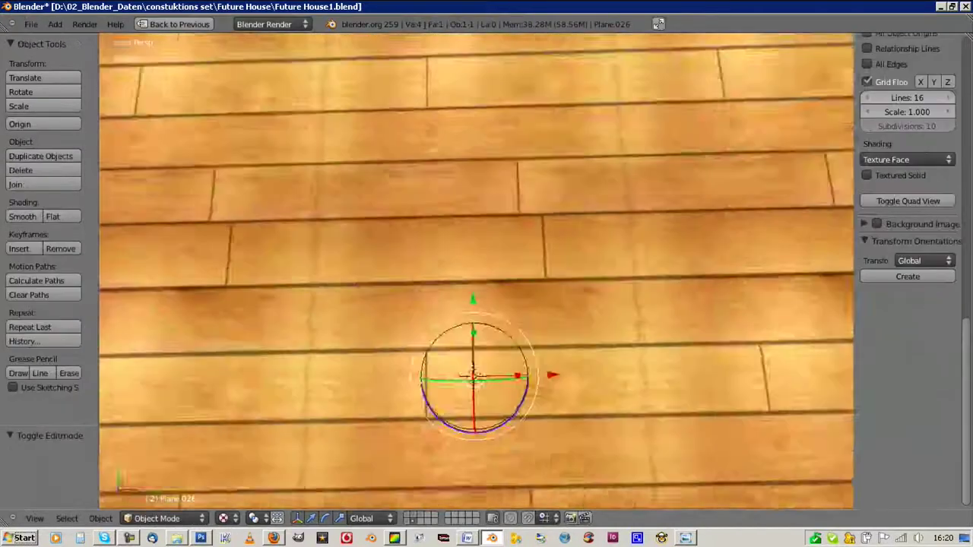
middle_drag(473, 376, 473, 342)
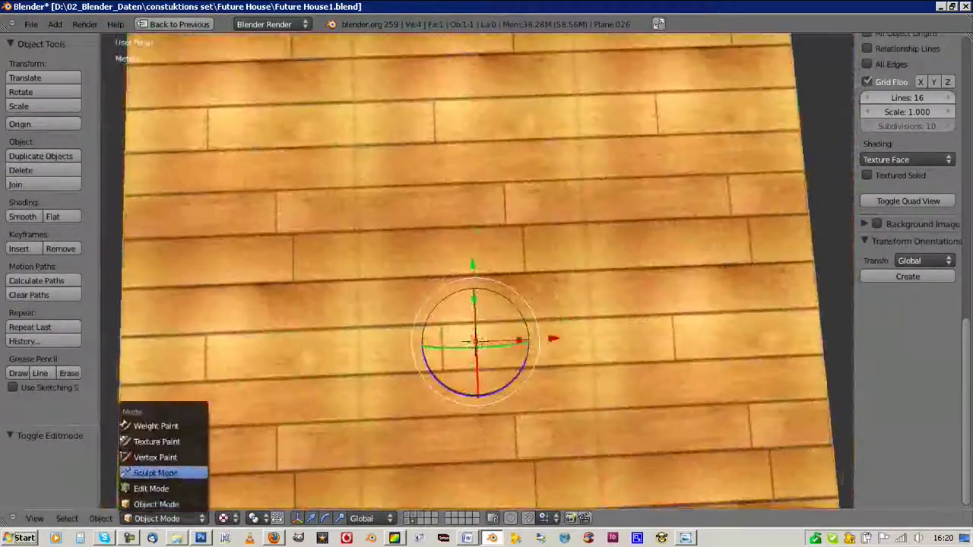
click(156, 442)
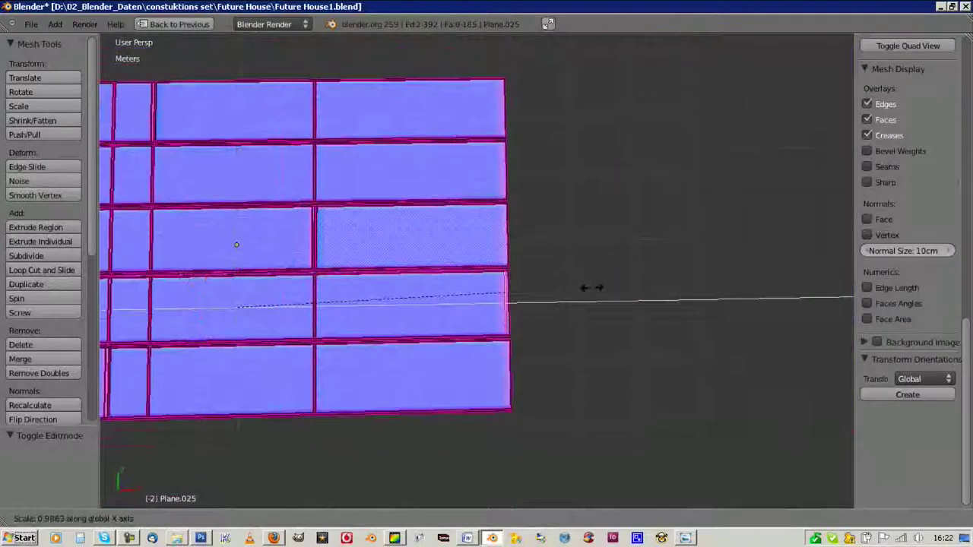
- Confirm narrowing the planks along X, orbit to an oblique view, and enlarge the wood image untitled.023
click(591, 288)
middle_drag(578, 364, 559, 442)
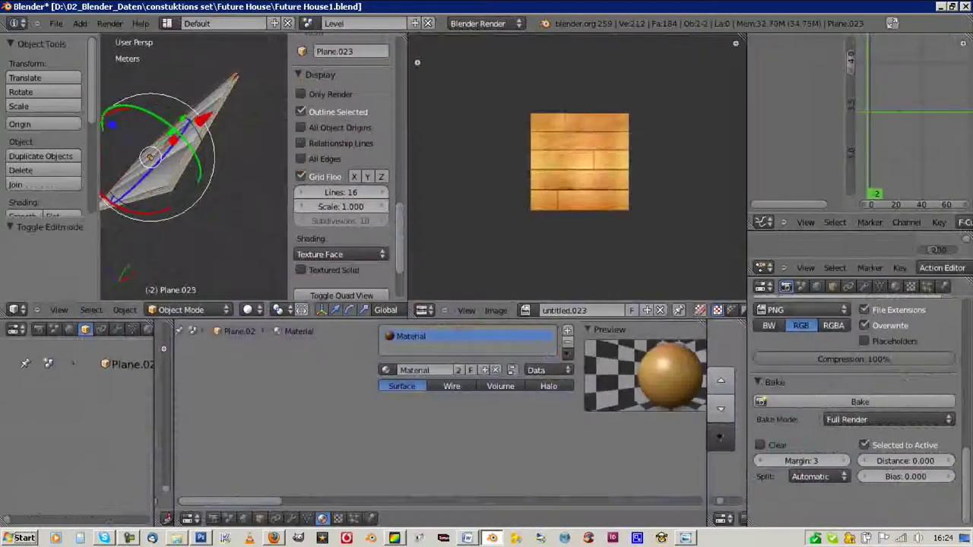
key(Home)
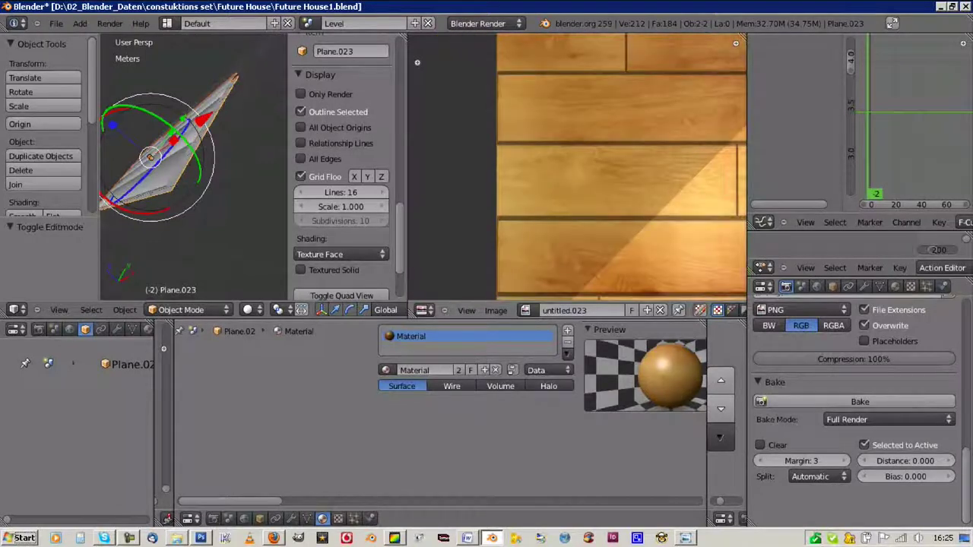
- Snap the 3D cursor to the plane's selection in Edit Mode and zoom into the rebaked untitled.023 image
key(Tab)
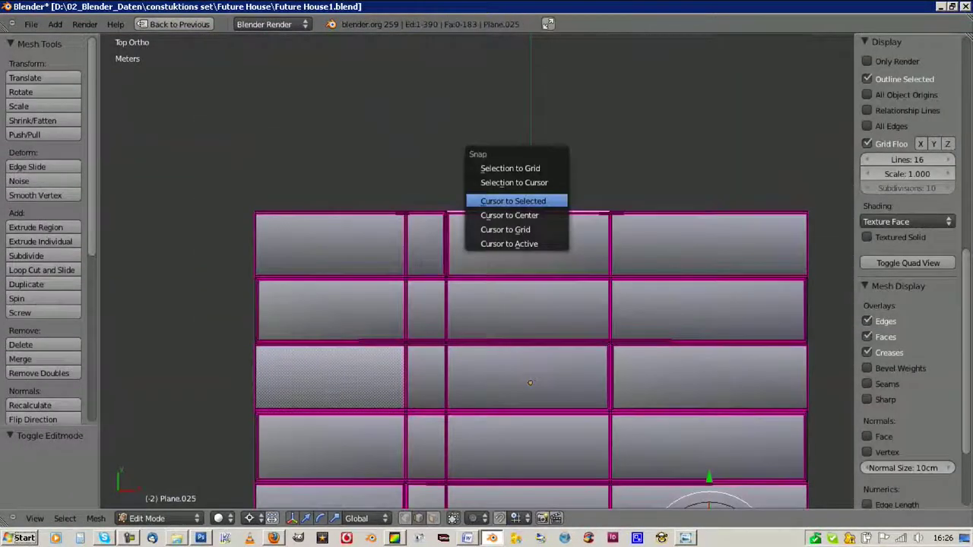
click(513, 201)
key(Tab)
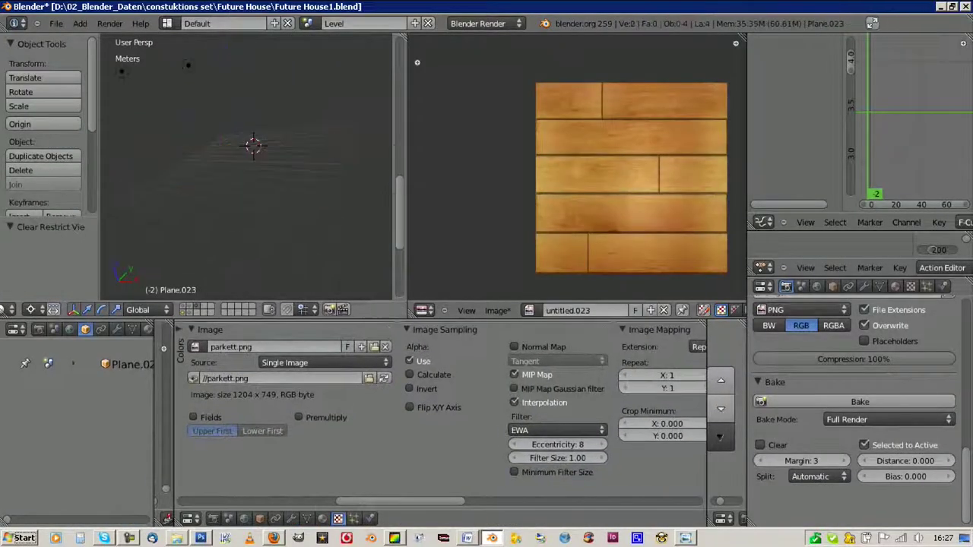
scroll(539, 124, up, 2)
scroll(538, 124, up, 2)
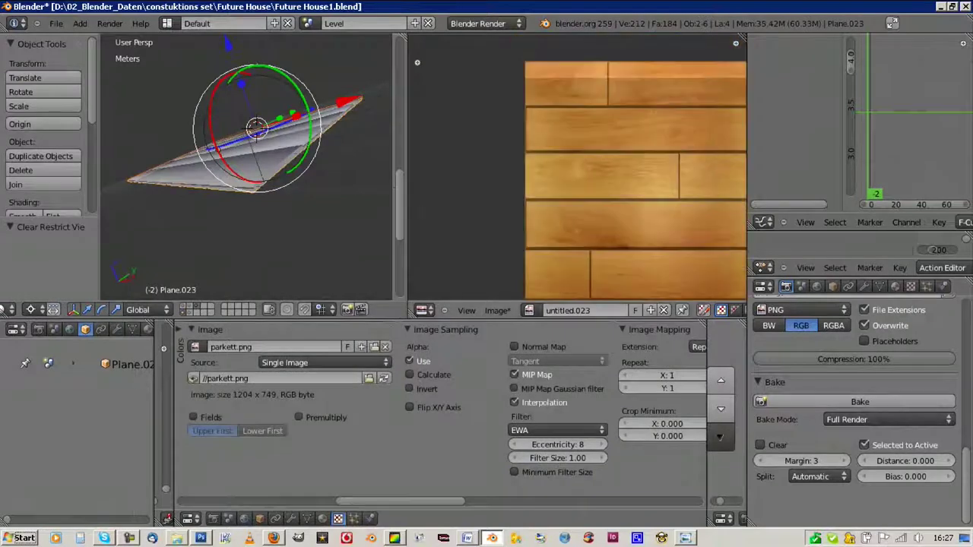
scroll(539, 124, up, 2)
scroll(539, 124, up, 2)
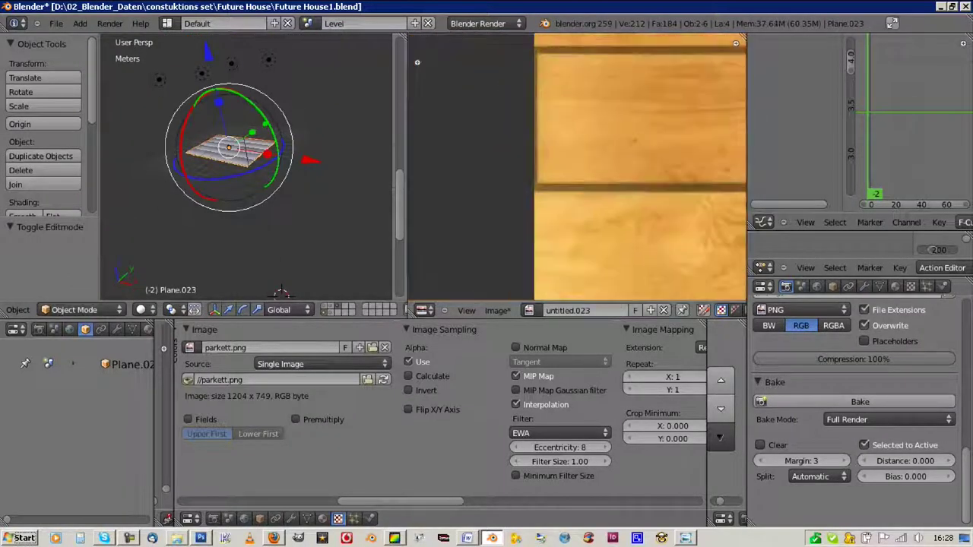
- Save the baked wood image as parkett_col.png twice, overwriting the existing file
click(498, 310)
click(525, 190)
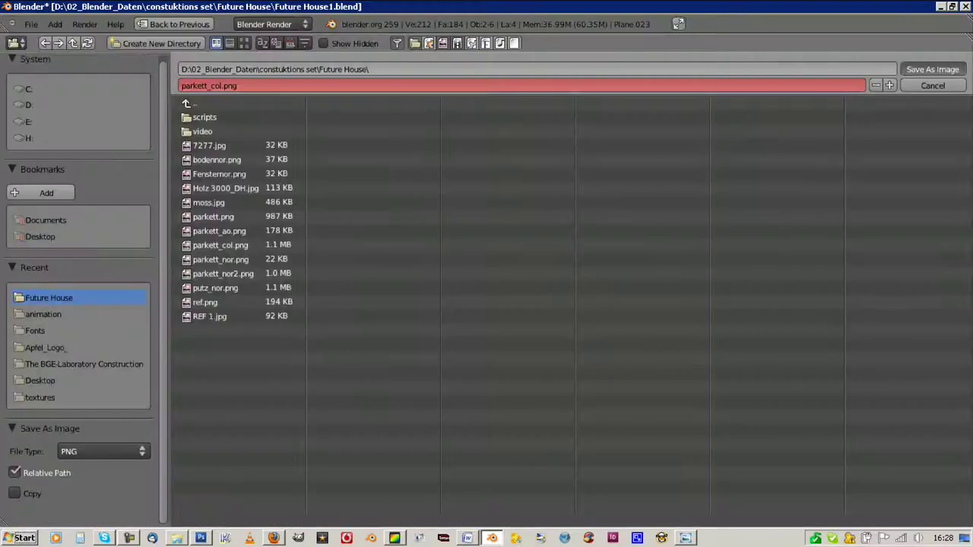
key(Return)
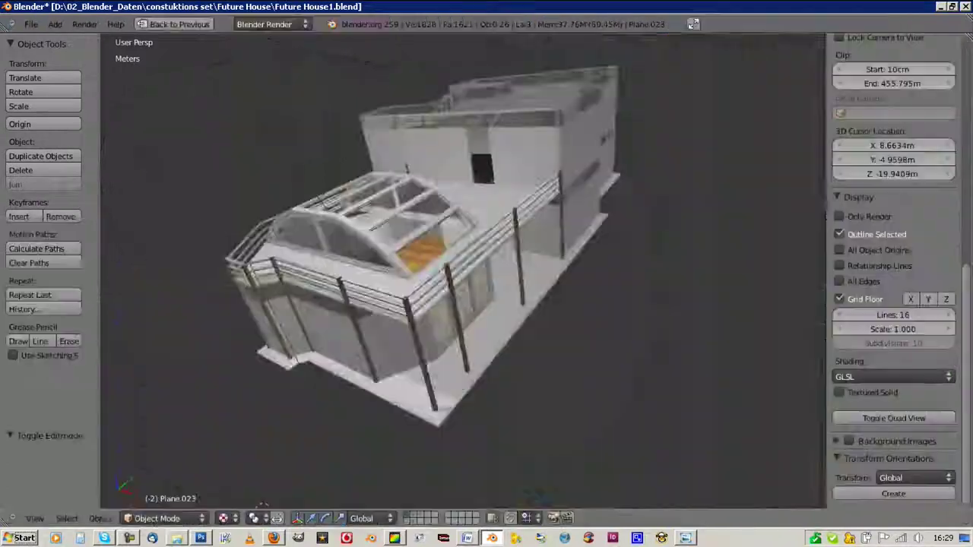
scroll(440, 402, left, 5)
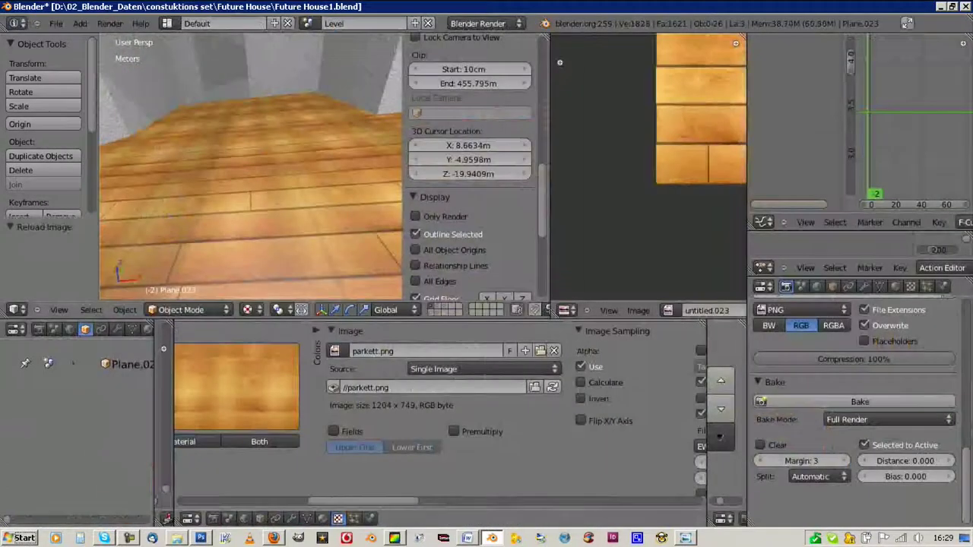
click(637, 310)
click(608, 228)
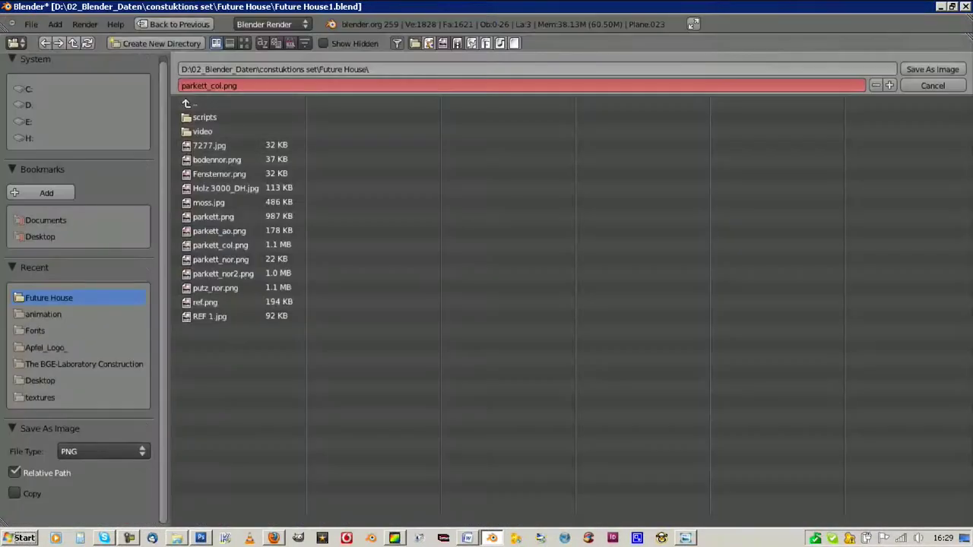
key(Return)
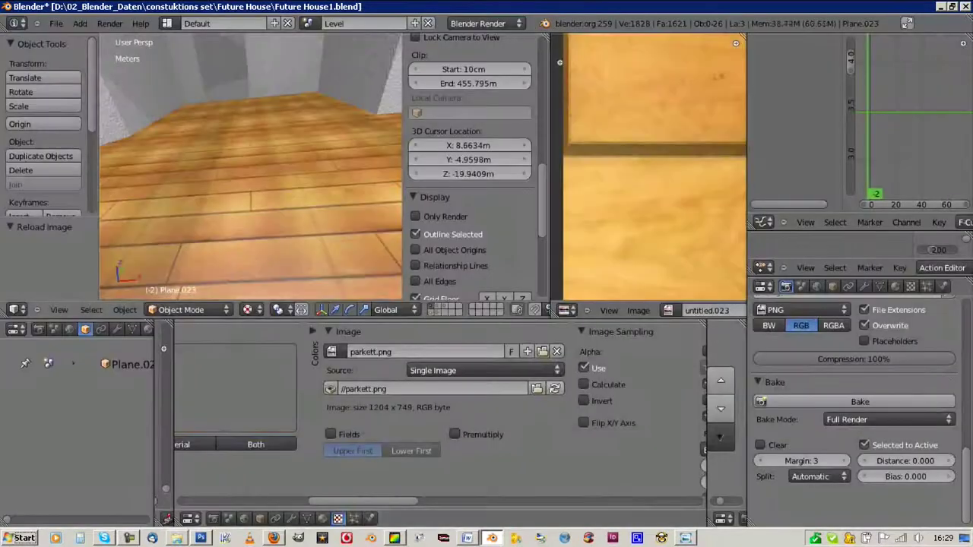
- Load the parkett_col.png plank image through the file browser
key(alt+o)
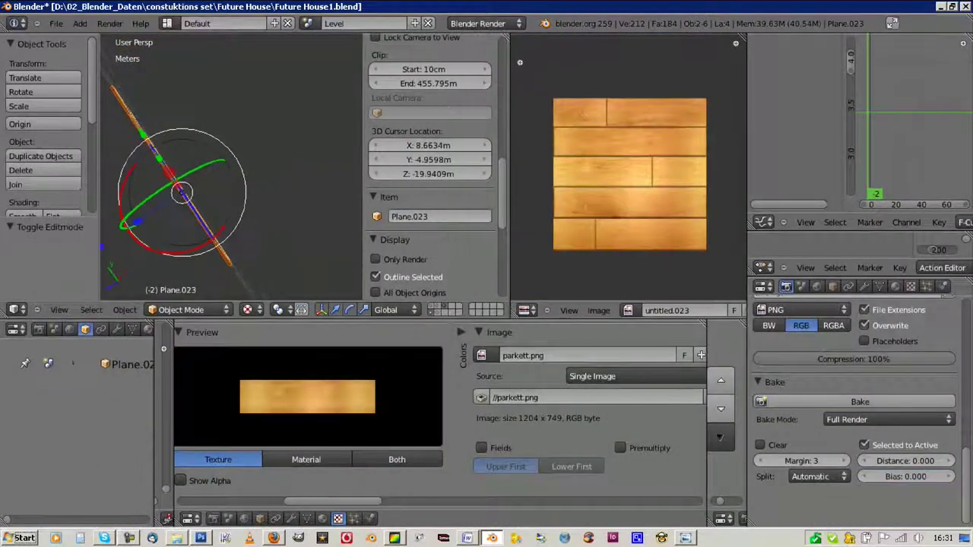
scroll(600, 167, up, 4)
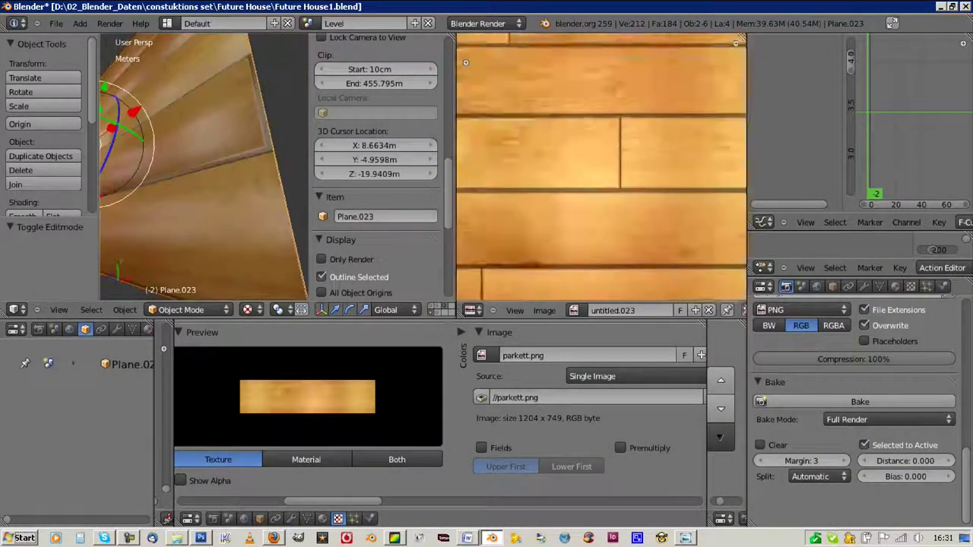
scroll(601, 167, up, 2)
scroll(601, 168, down, 7)
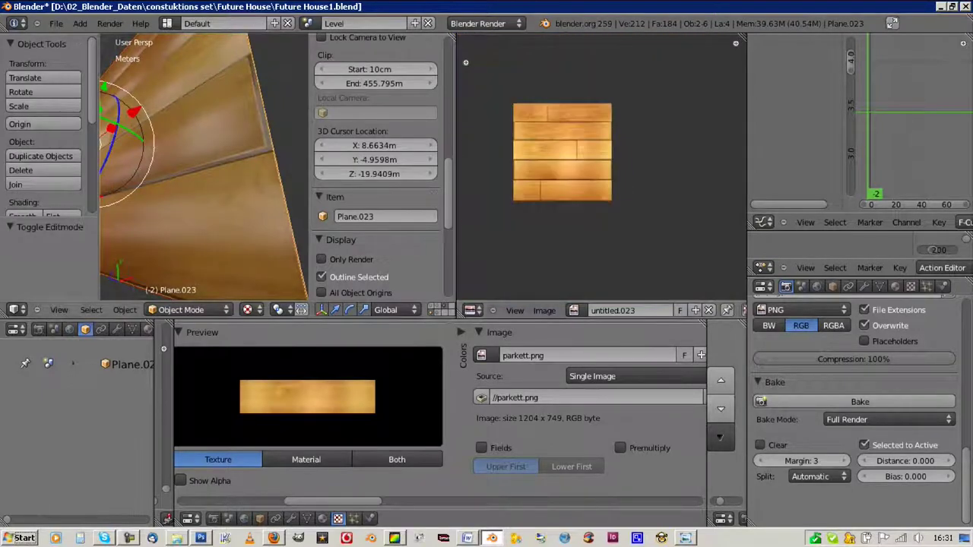
click(563, 239)
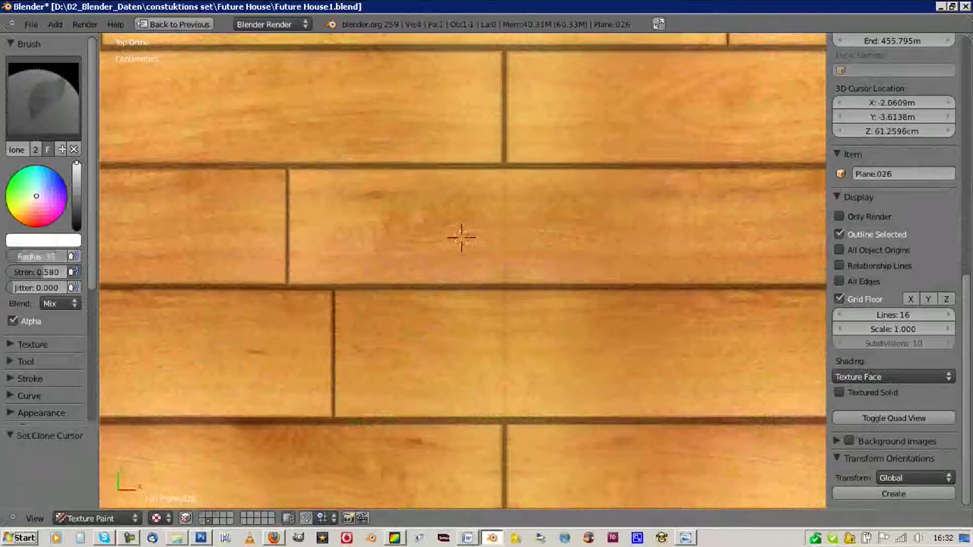
- Set a clone source on the wooden planks and clone-paint over the plank flaws
scroll(432, 241, up, 3)
scroll(651, 258, down, 3)
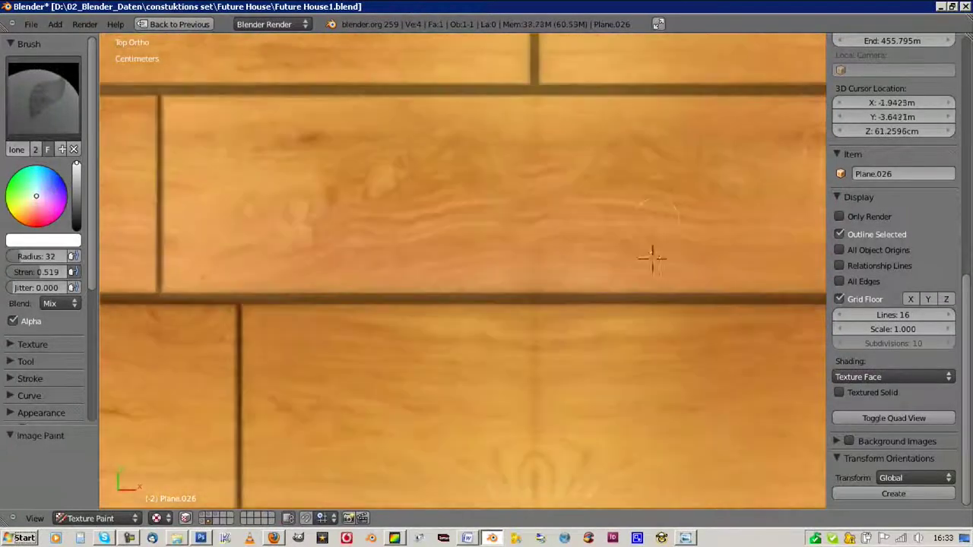
scroll(217, 235, down, 2)
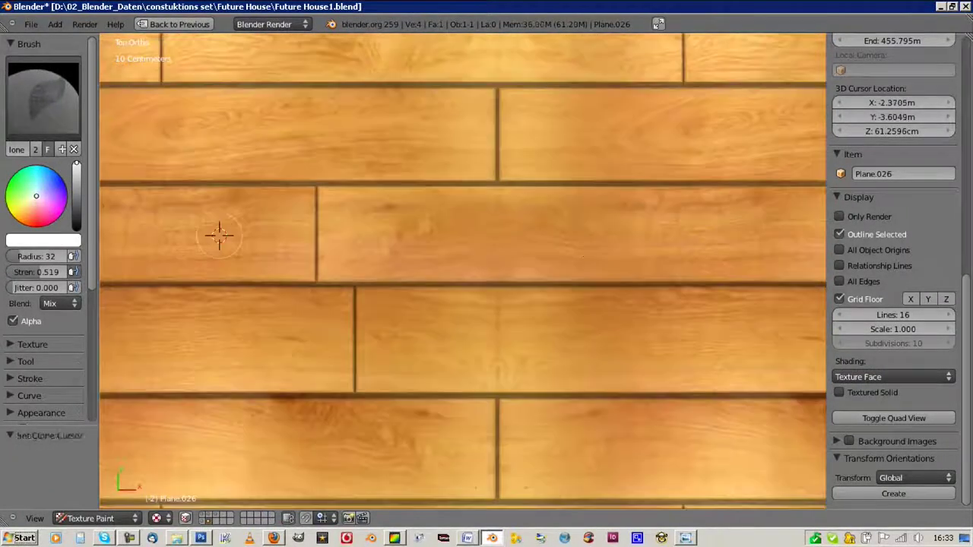
scroll(364, 256, down, 4)
scroll(662, 342, up, 5)
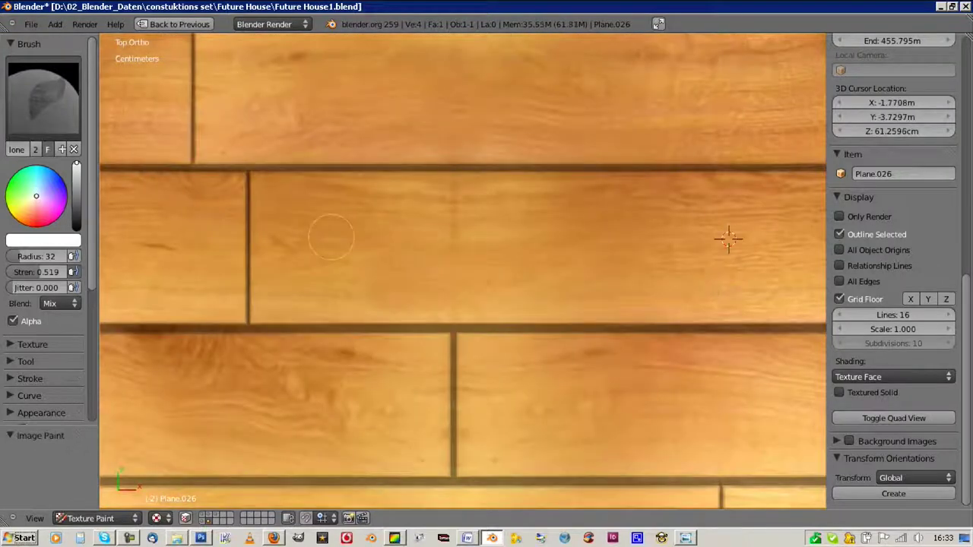
scroll(331, 238, down, 2)
scroll(331, 238, up, 3)
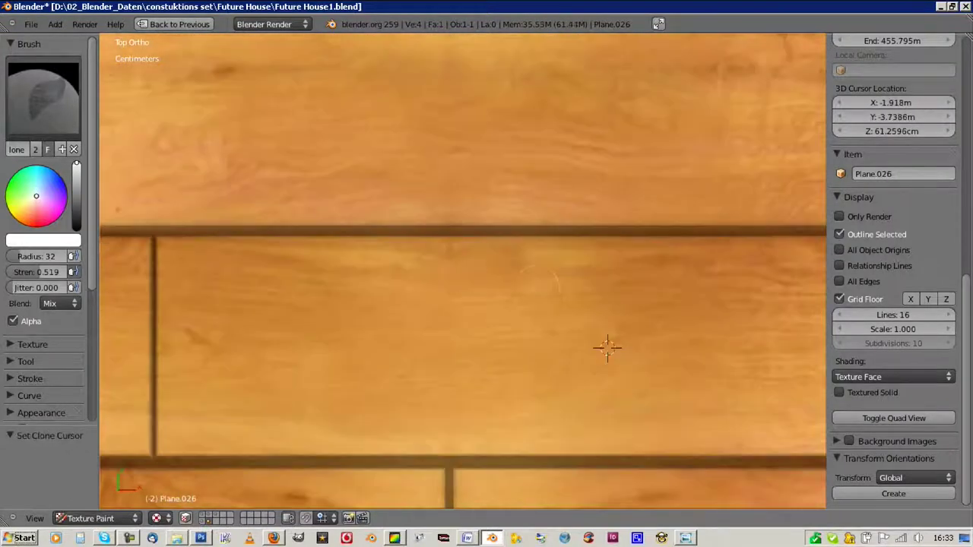
scroll(544, 271, down, 4)
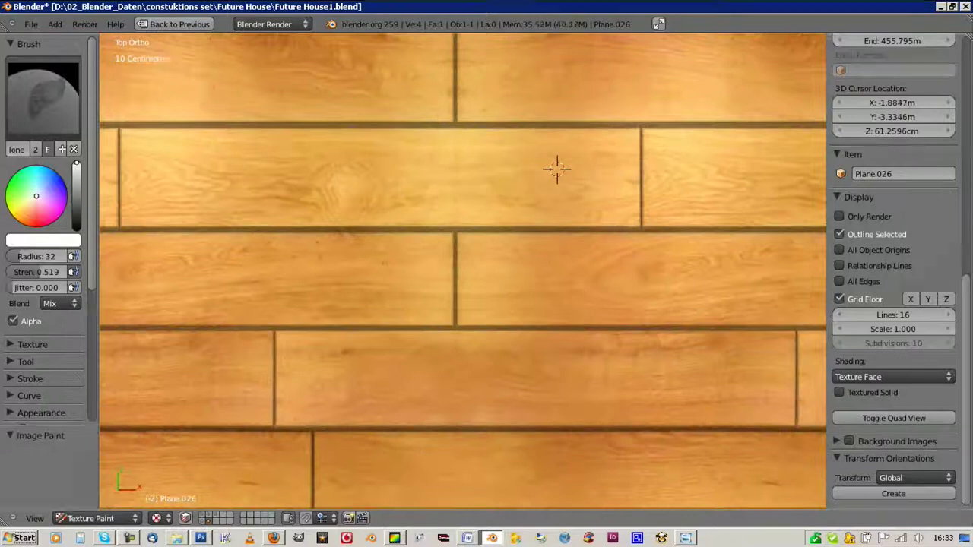
shift+scroll(556, 169, up, 2)
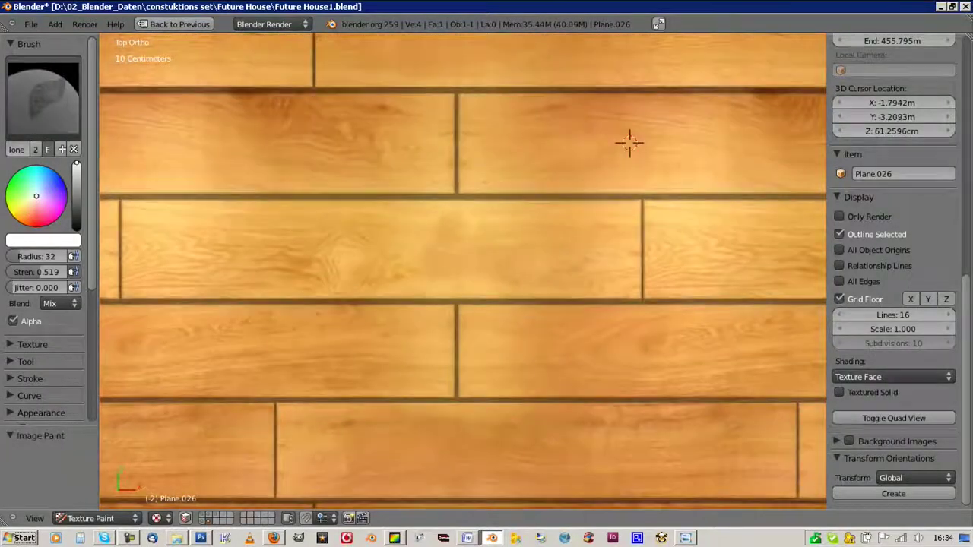
scroll(608, 182, down, 6)
scroll(662, 258, up, 3)
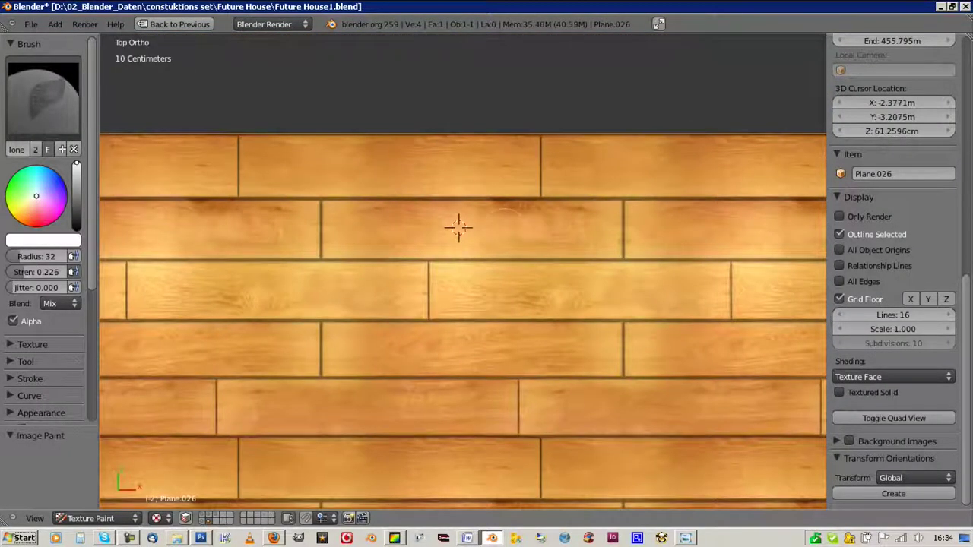
scroll(300, 300, up, 5)
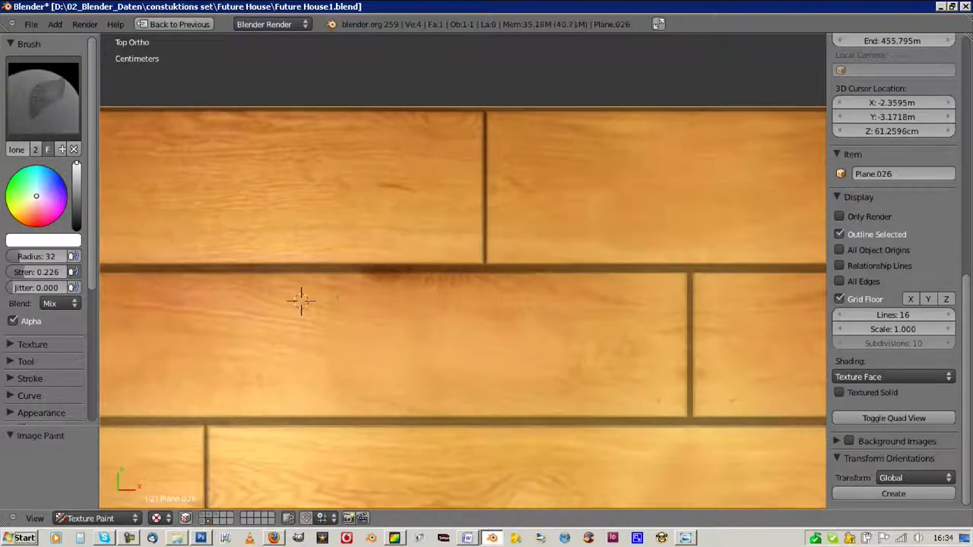
scroll(601, 219, down, 2)
scroll(532, 265, down, 1)
scroll(373, 261, down, 3)
scroll(301, 106, up, 3)
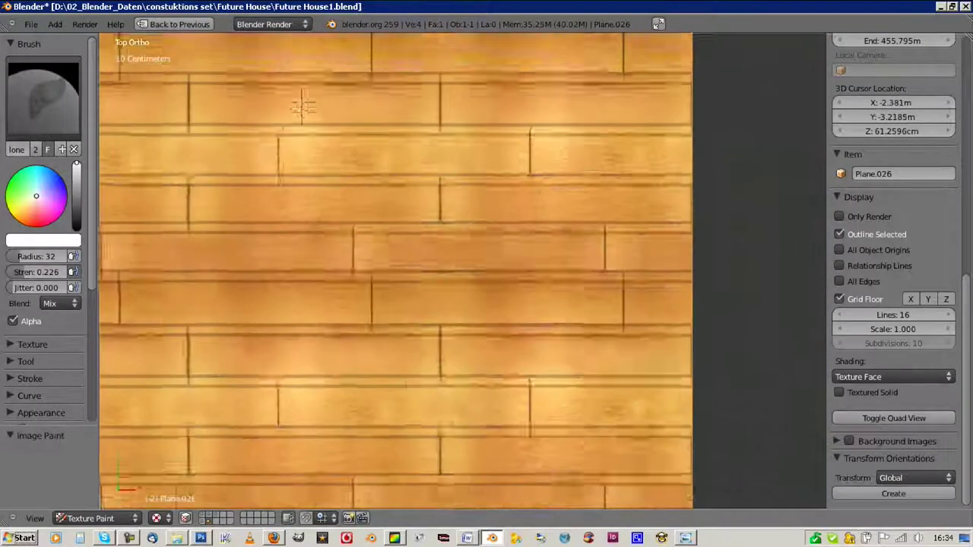
scroll(468, 196, up, 2)
scroll(462, 272, down, 4)
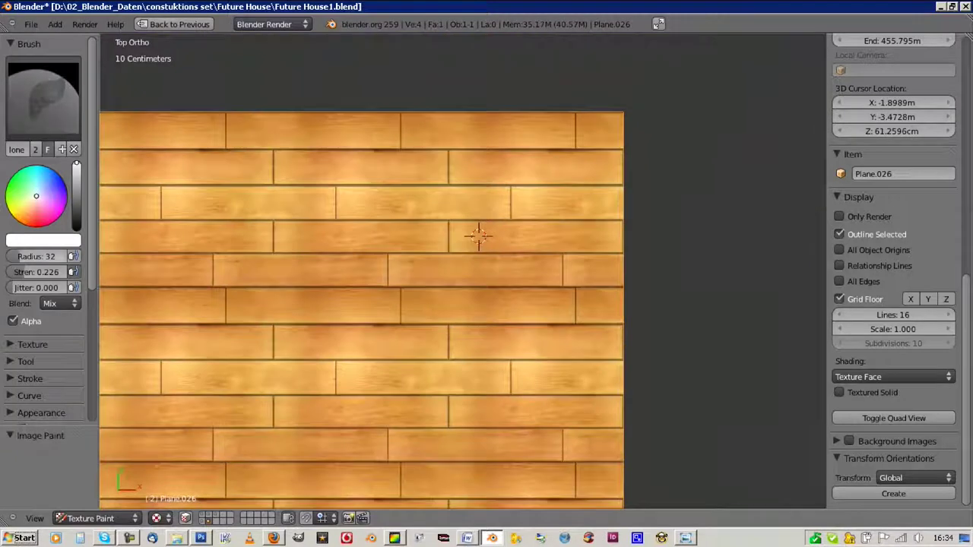
scroll(478, 236, up, 2)
scroll(417, 330, down, 1)
ctrl+click(471, 313)
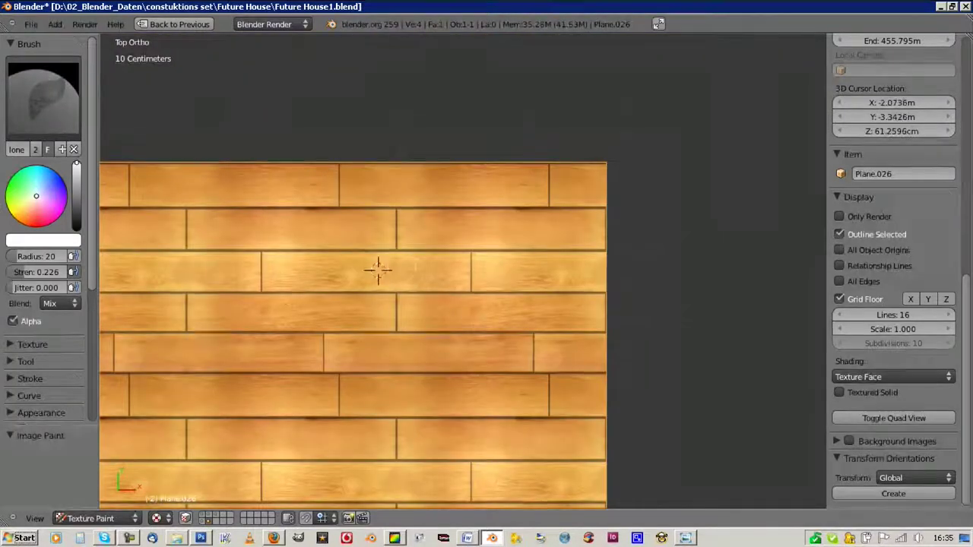
scroll(462, 271, down, 3)
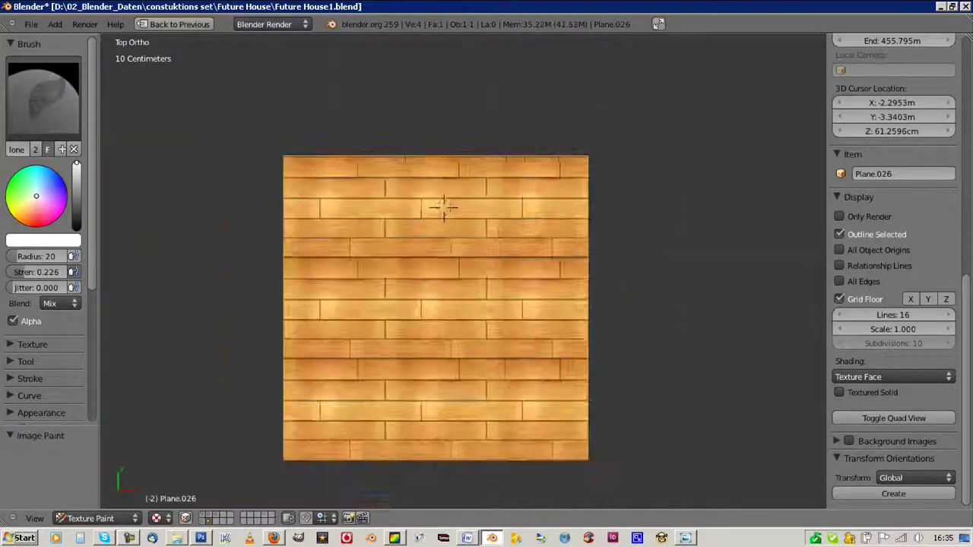
scroll(462, 271, up, 3)
scroll(462, 271, down, 3)
scroll(462, 271, up, 3)
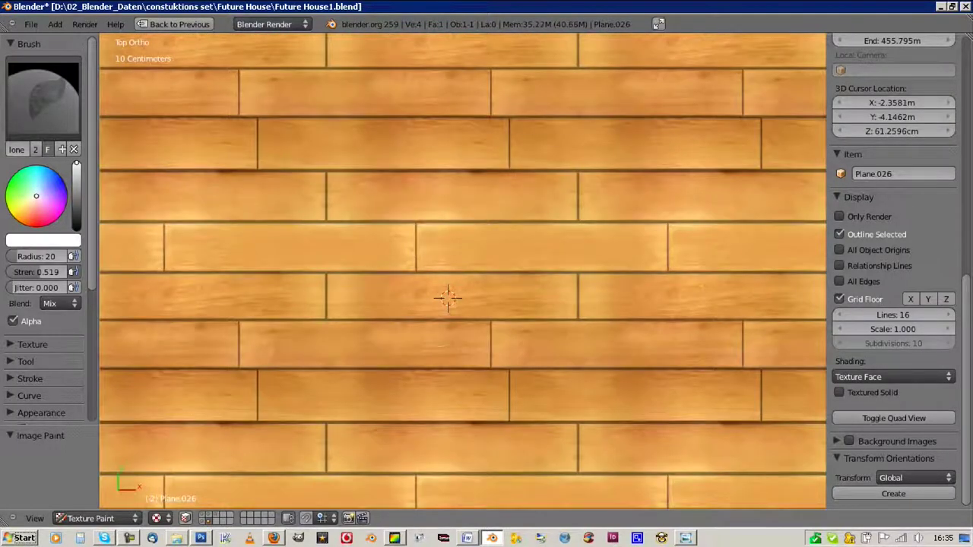
scroll(448, 298, down, 4)
scroll(450, 293, up, 3)
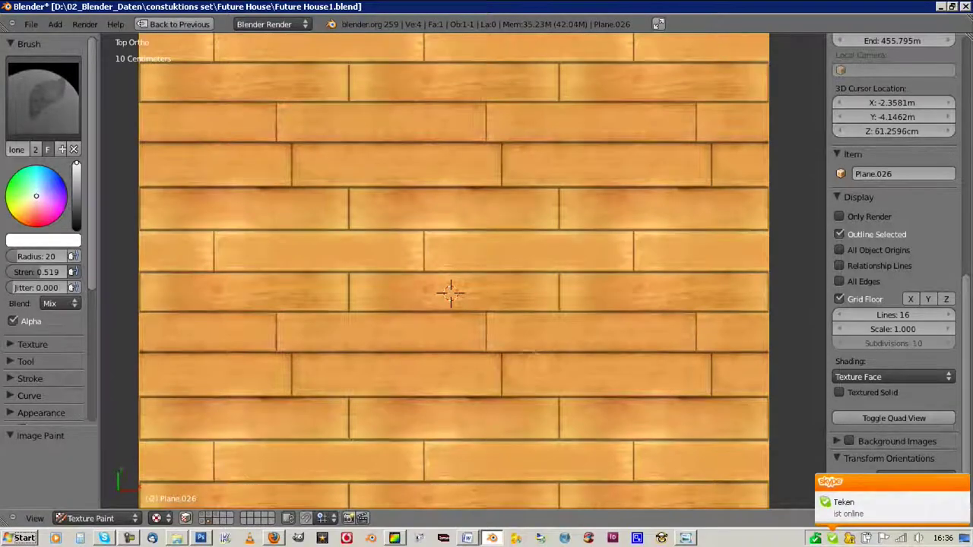
scroll(454, 266, up, 1)
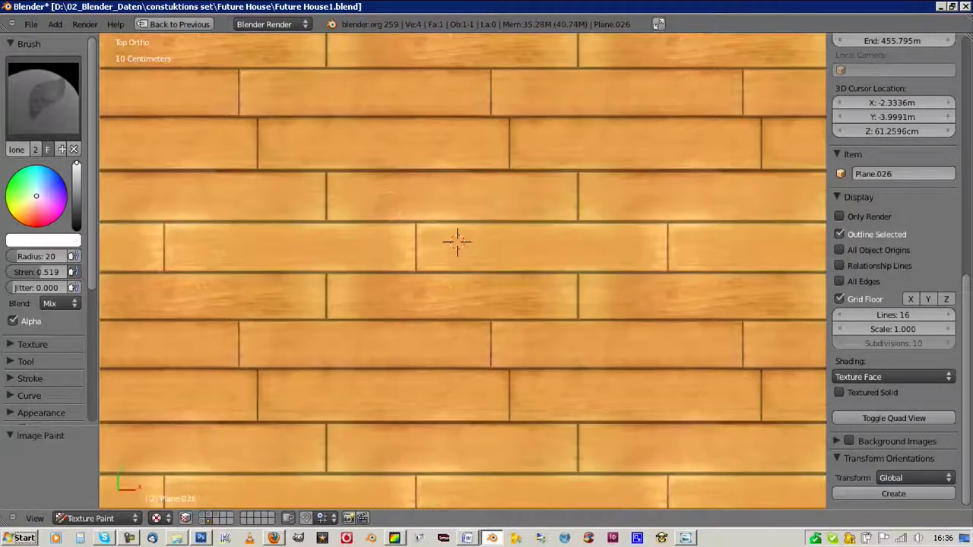
- Maximize the image editor and save the retouched parkett_col.png plank texture
key(shift+F10)
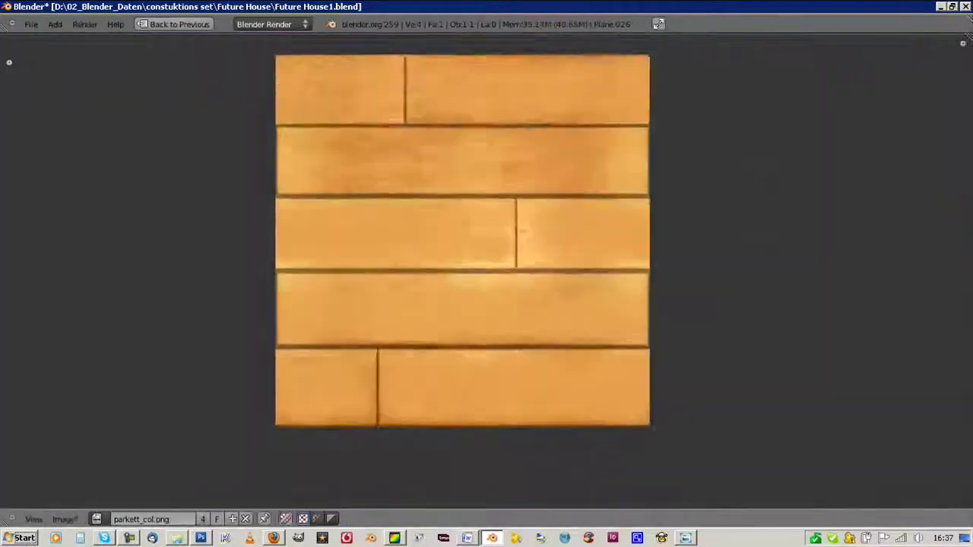
click(64, 519)
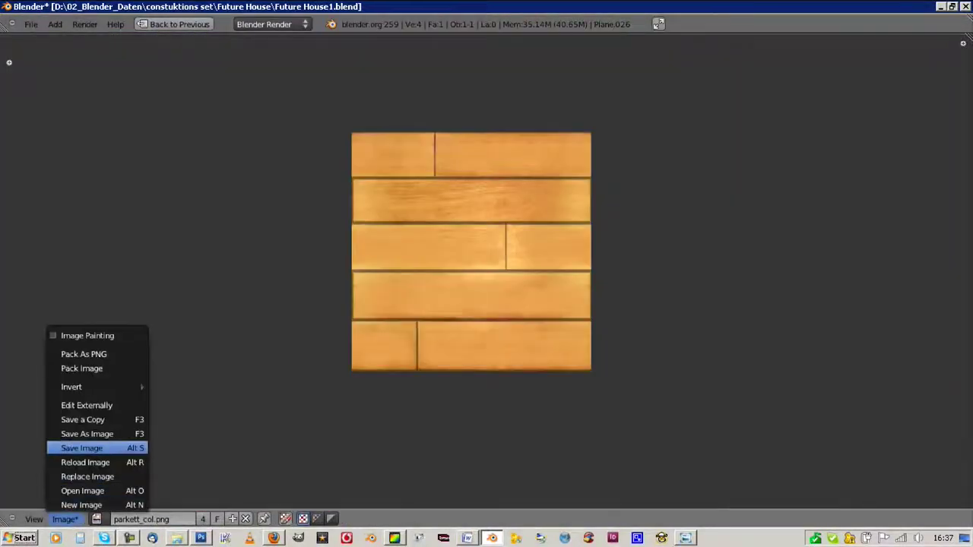
click(81, 448)
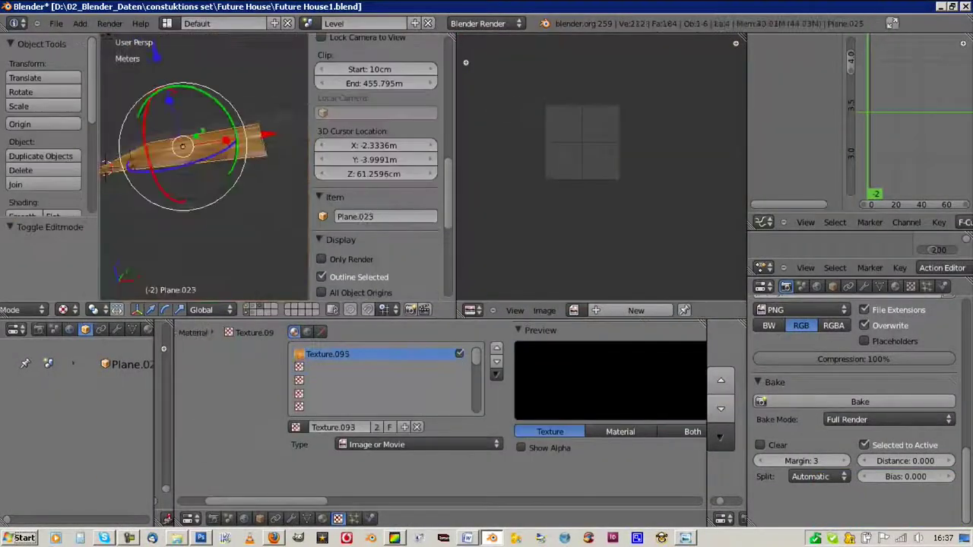
- Switch Bake Mode to Normals and bake the normal map onto the plane
click(889, 419)
click(889, 343)
click(860, 401)
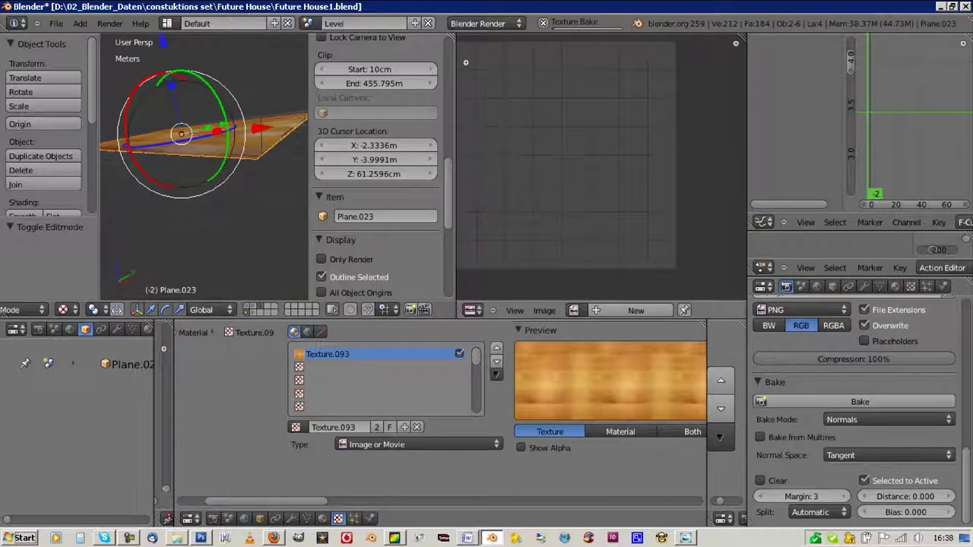
scroll(440, 410, down, 3)
scroll(440, 410, down, 3)
scroll(441, 410, down, 3)
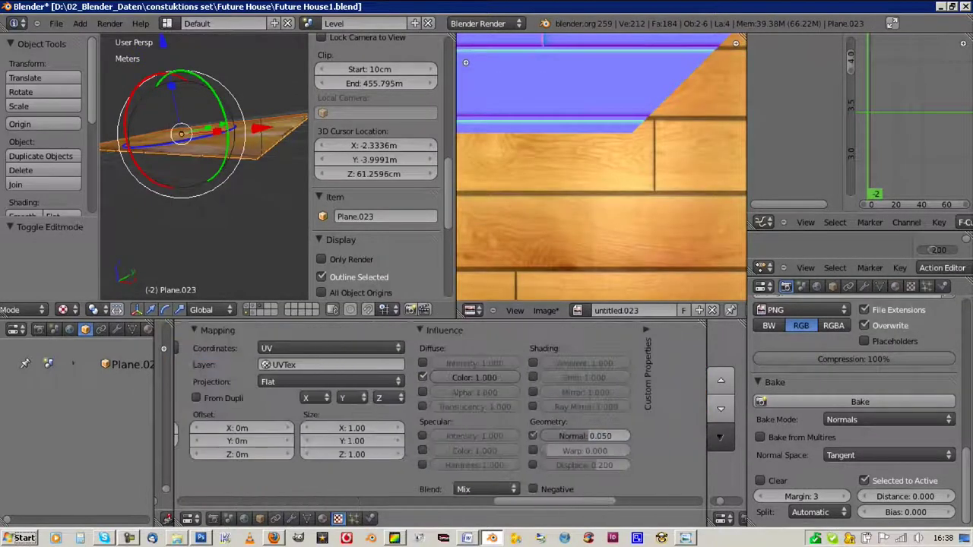
key(Home)
- Rebake the normal map and save it as parkett_nor2.png
key(ctrl+alt+b)
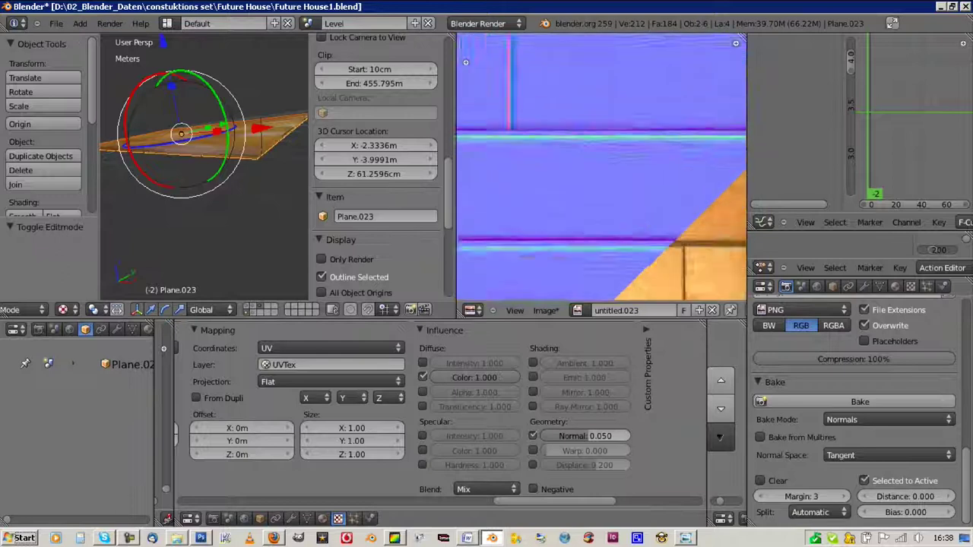
click(550, 310)
click(581, 335)
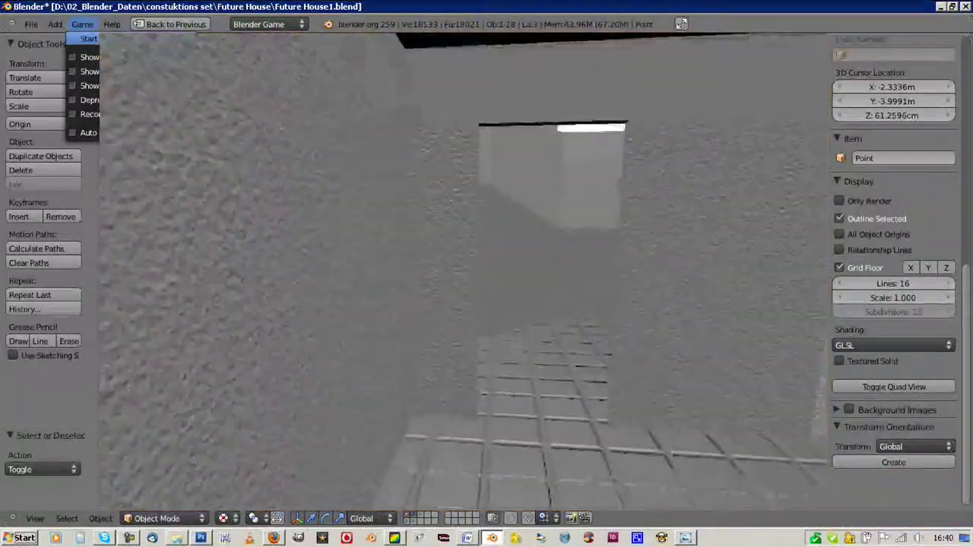
- Exit the game preview, return to Object Mode, and open parkett_col.png's file options
key(Escape)
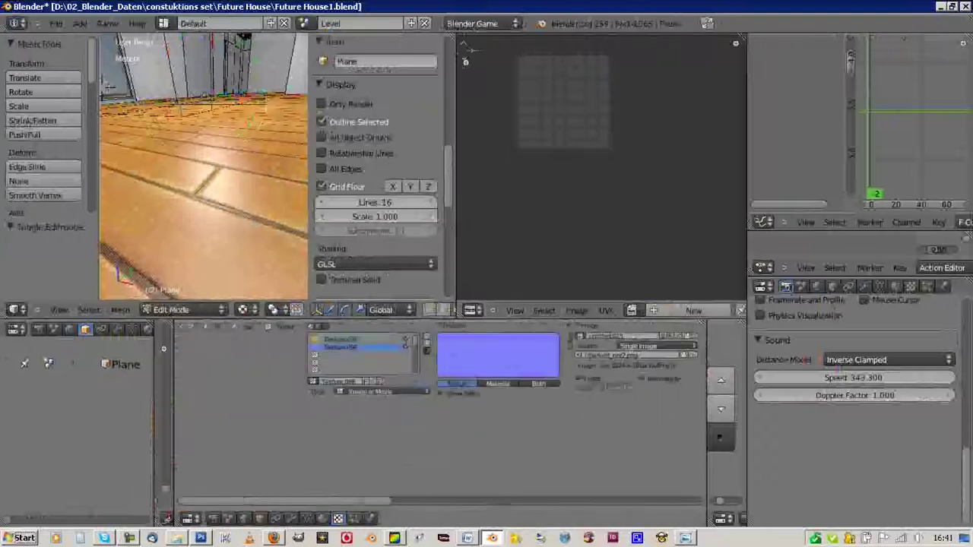
click(182, 309)
click(183, 296)
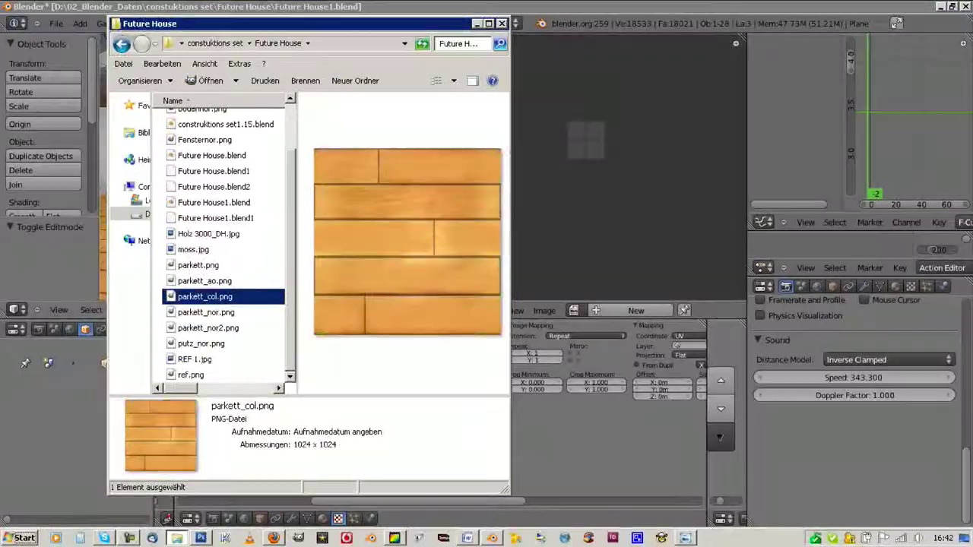
right_click(224, 297)
- Open parkett_col.png in Photoshop CS3 and zoom in on the planks
click(496, 335)
key(Return)
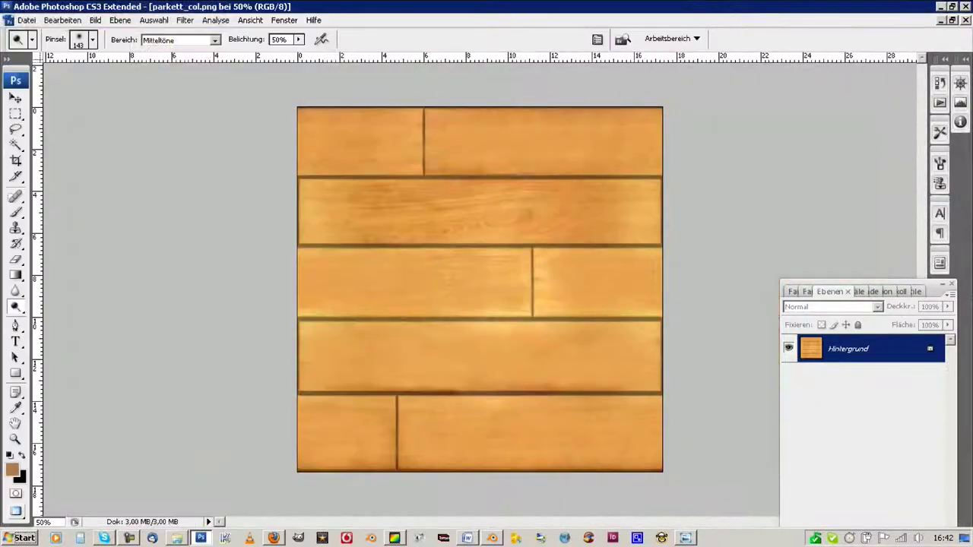
key(ctrl+0)
key(ctrl+minus)
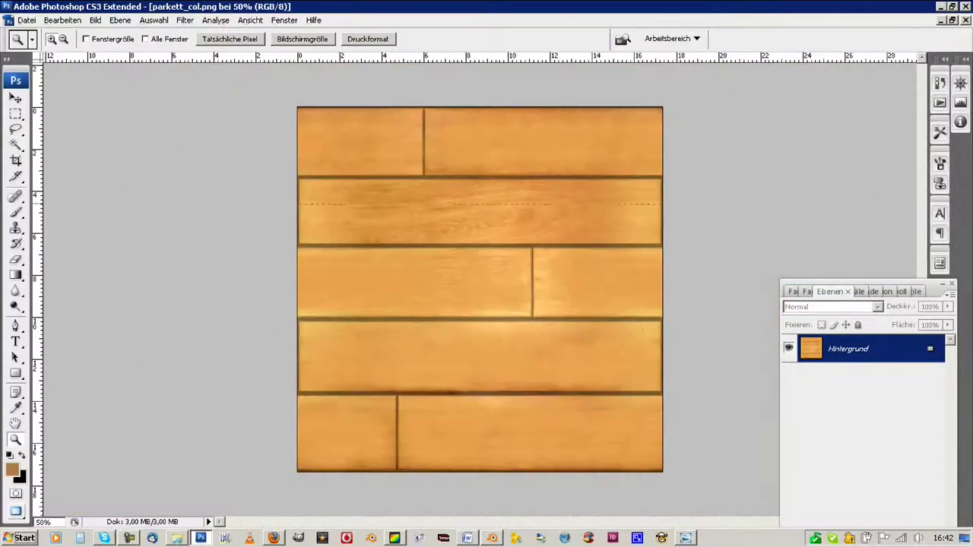
key(ctrl+plus)
- Choose the source-based Healing Brush from the healing tool variants
click(15, 196)
click(15, 212)
click(16, 196)
click(683, 165)
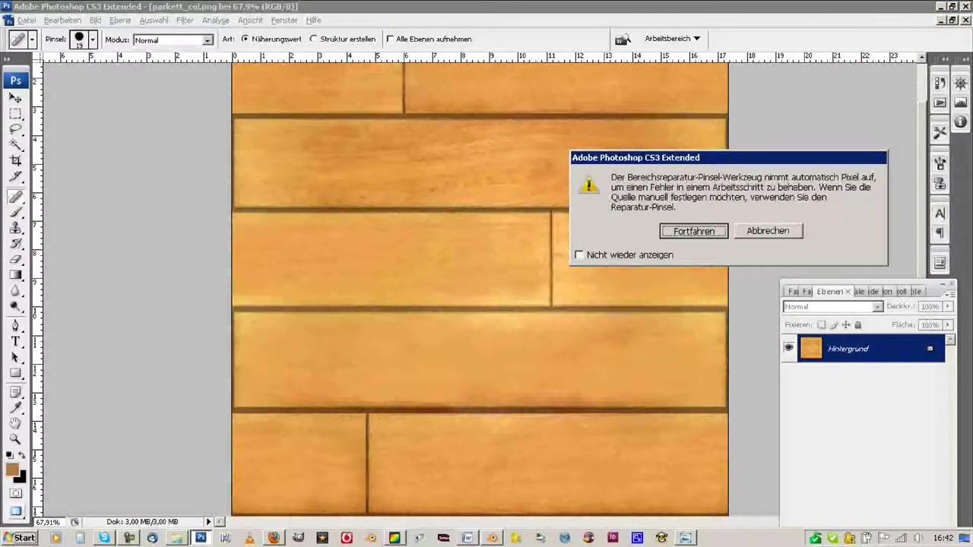
key(Return)
click(586, 180)
click(692, 230)
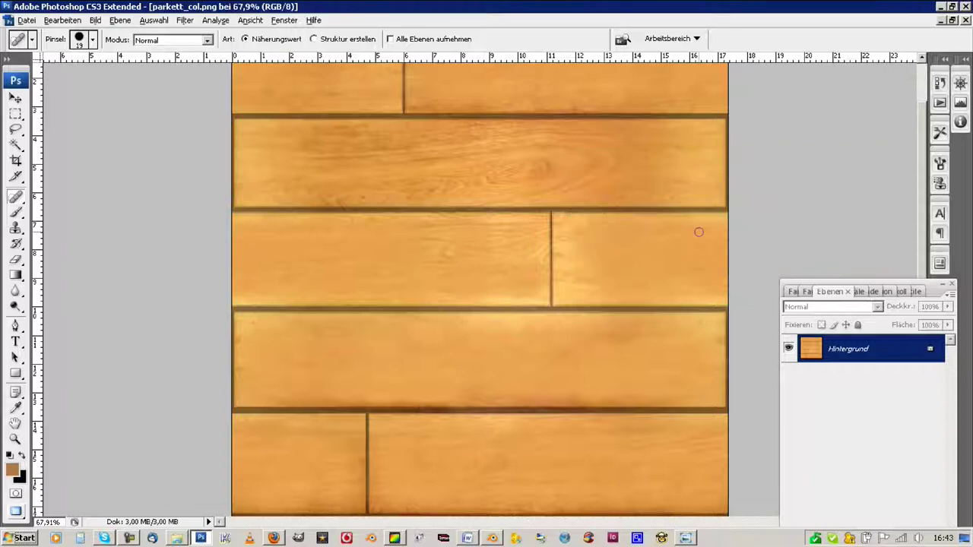
click(16, 196)
click(99, 209)
right_click(612, 152)
key(Escape)
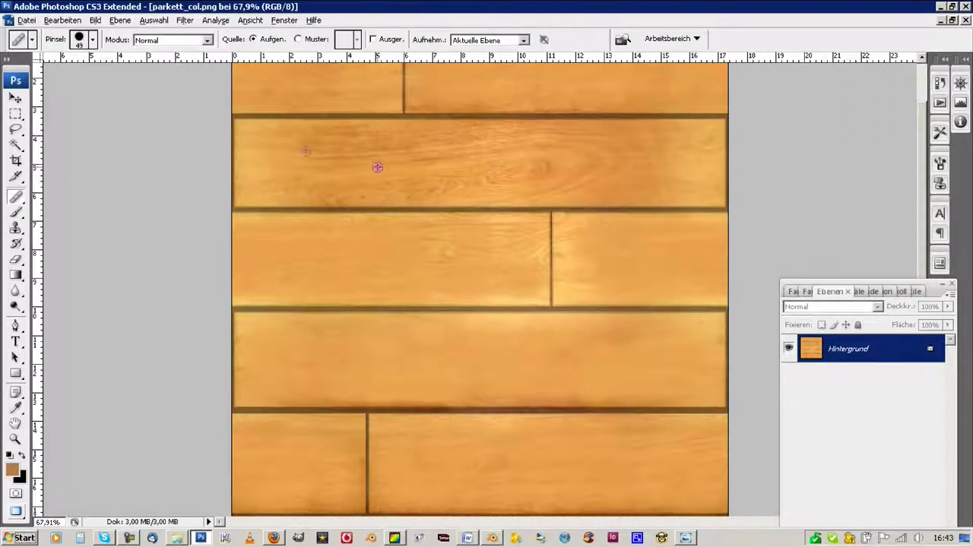
- Heal the dark patch at the second plank's left end, then deselect
drag(296, 191, 310, 191)
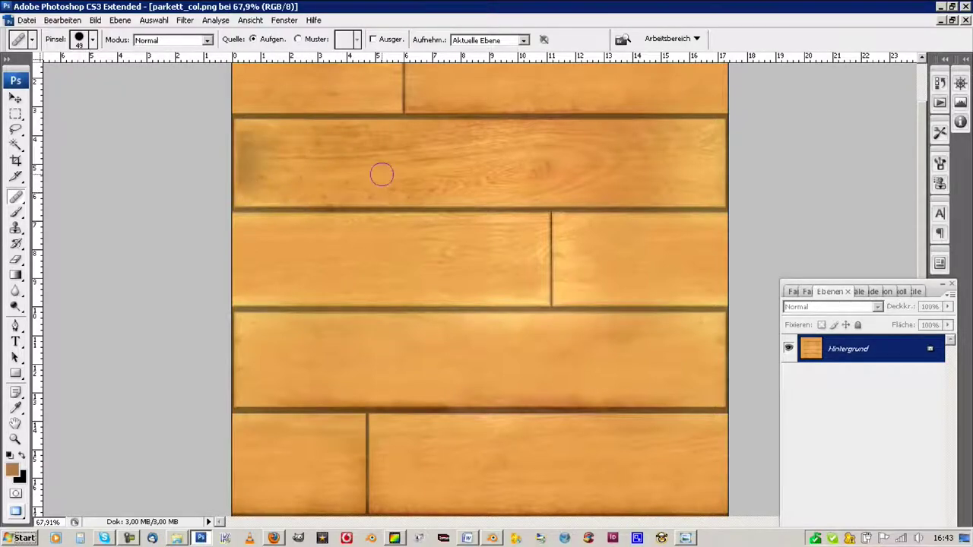
scroll(364, 148, up, 1)
key(m)
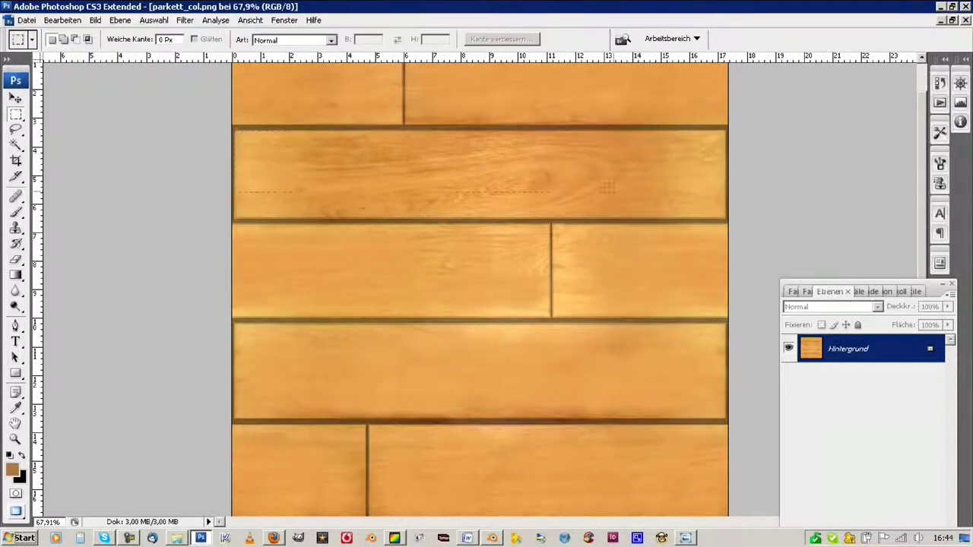
key(j)
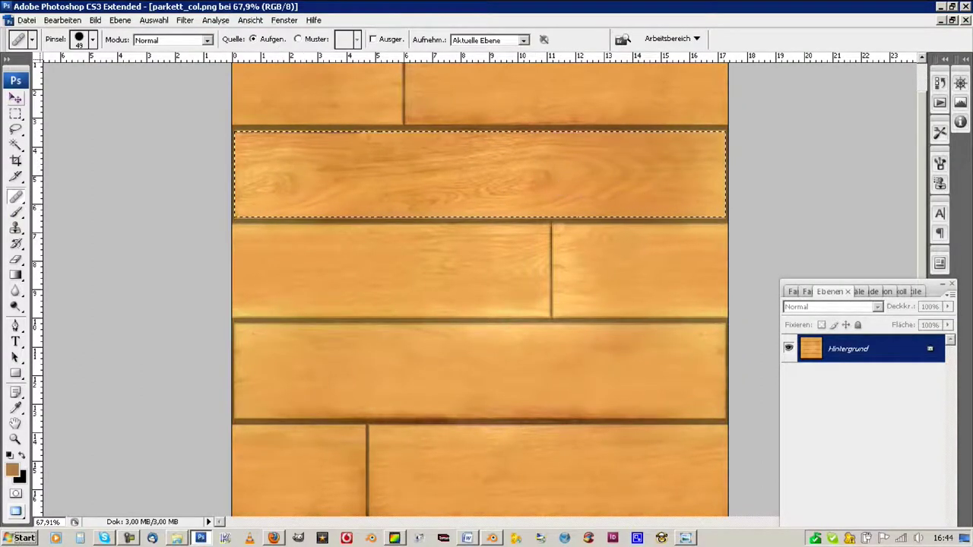
key(m)
key(ctrl+d)
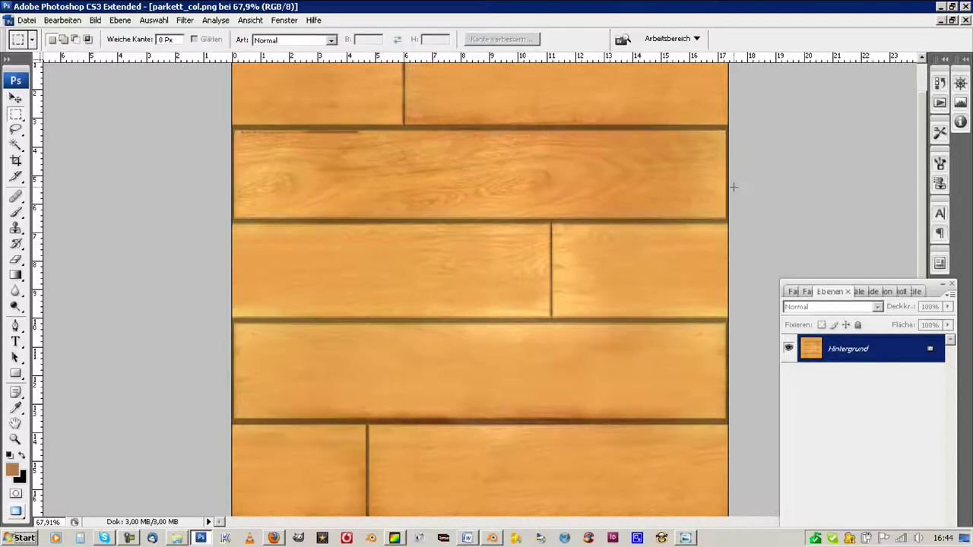
key(j)
key(m)
key(ctrl+d)
- Select the third plank's left part and heal its blotches using a second-plank source
drag(234, 131, 726, 218)
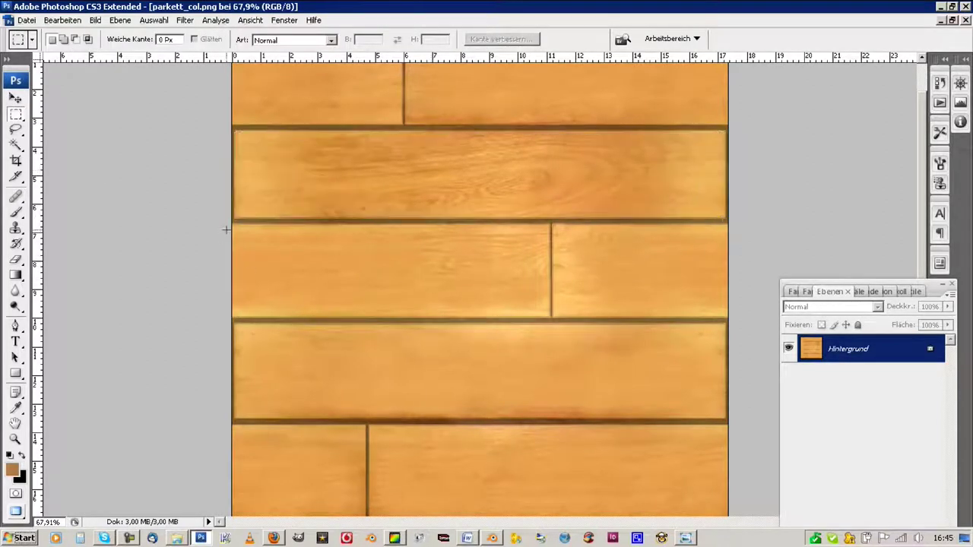
key(j)
alt+click(475, 172)
drag(397, 239, 462, 305)
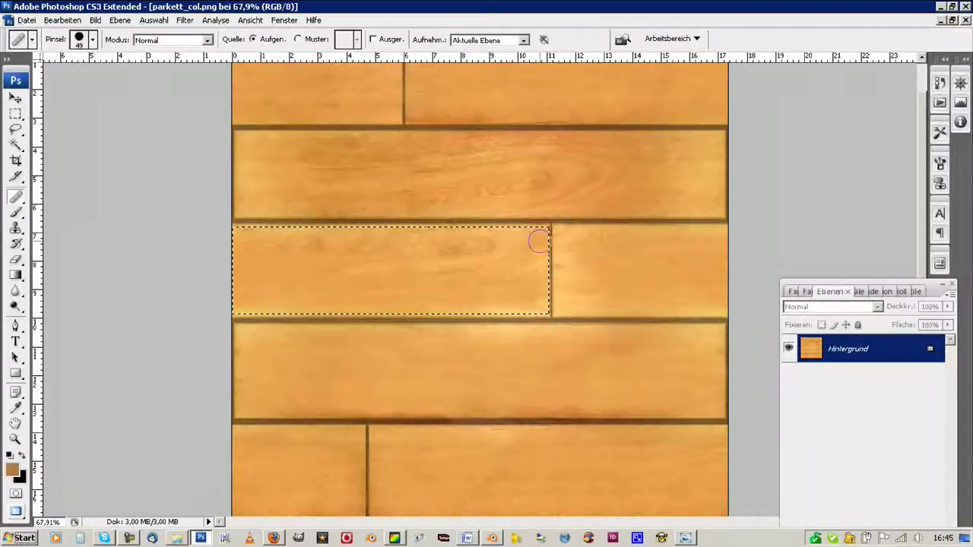
drag(445, 240, 271, 245)
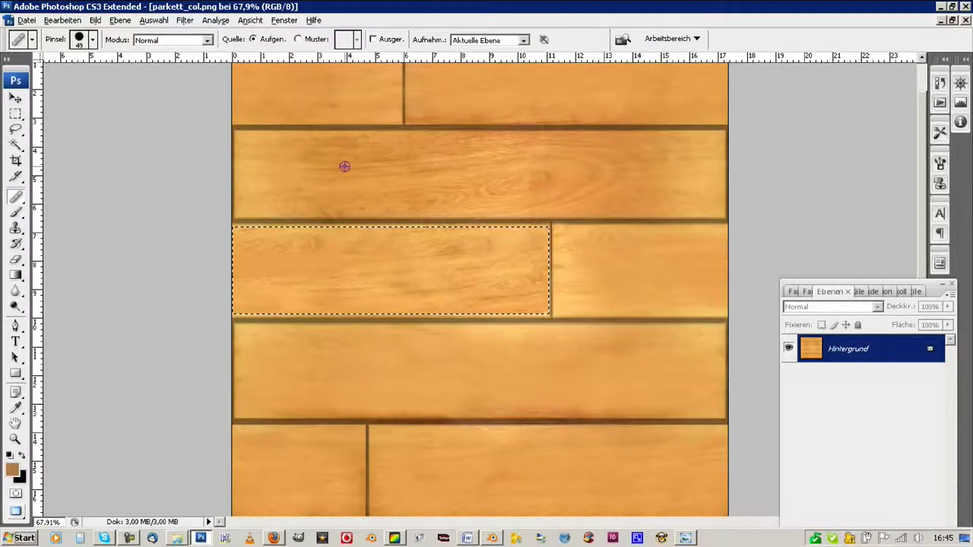